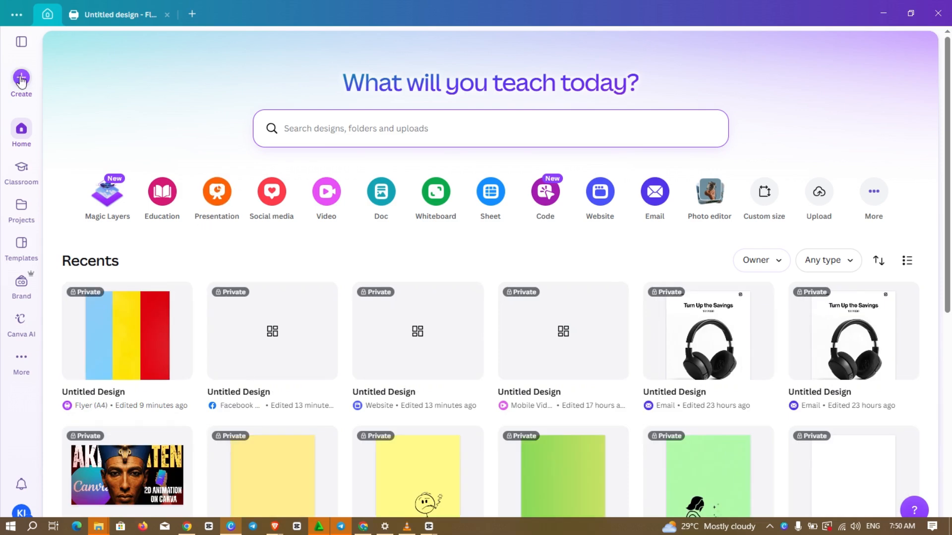
Create a blank A4 portrait flyer, looking the format up by the word "flier"
{"action": "left_click", "coordinate": [21, 78]}
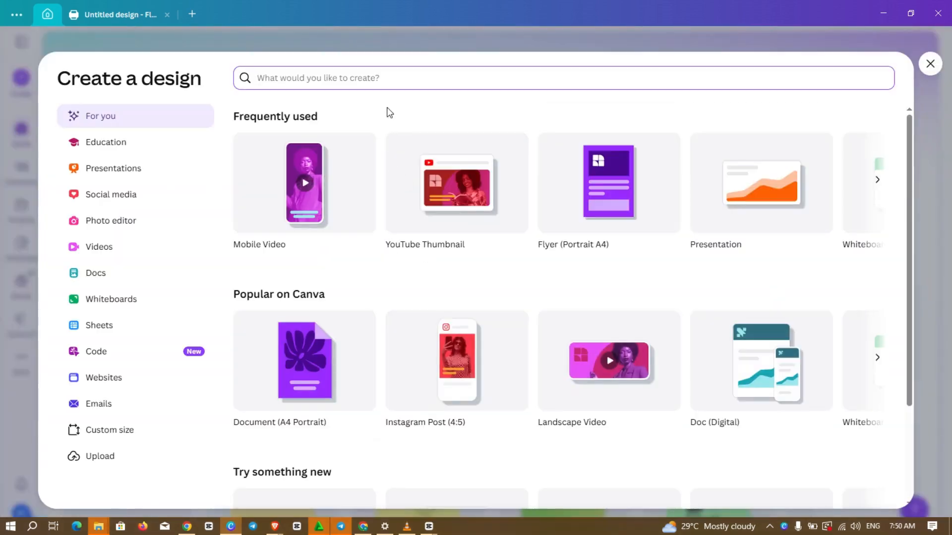
{"action": "type", "text": "fli"}
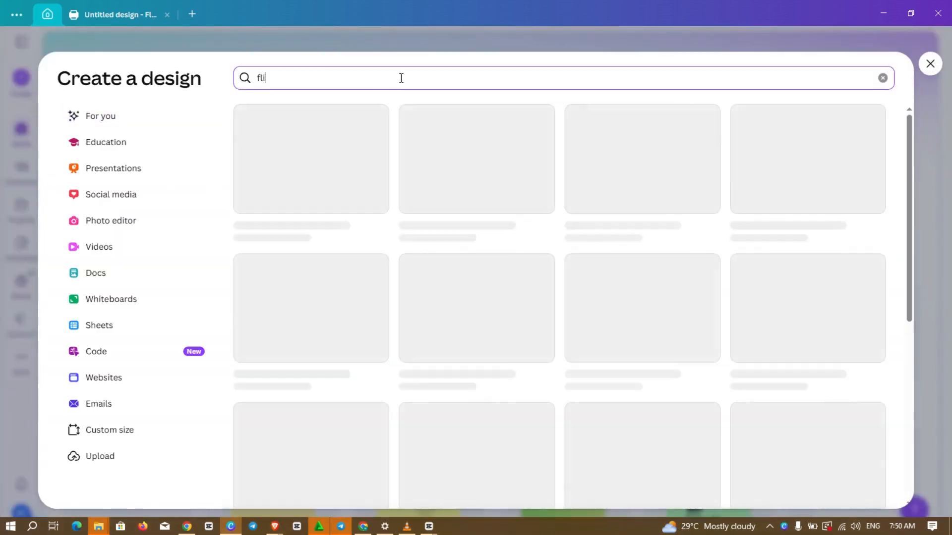
{"action": "type", "text": "er"}
{"action": "left_click", "coordinate": [522, 150]}
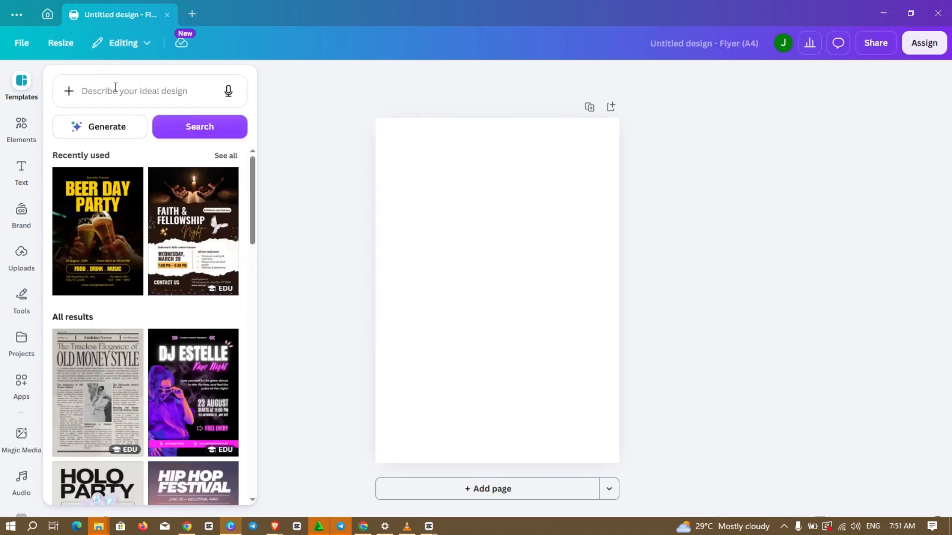
{"action": "left_click", "coordinate": [520, 269]}
{"action": "left_click", "coordinate": [142, 139]}
{"action": "left_click", "coordinate": [484, 259]}
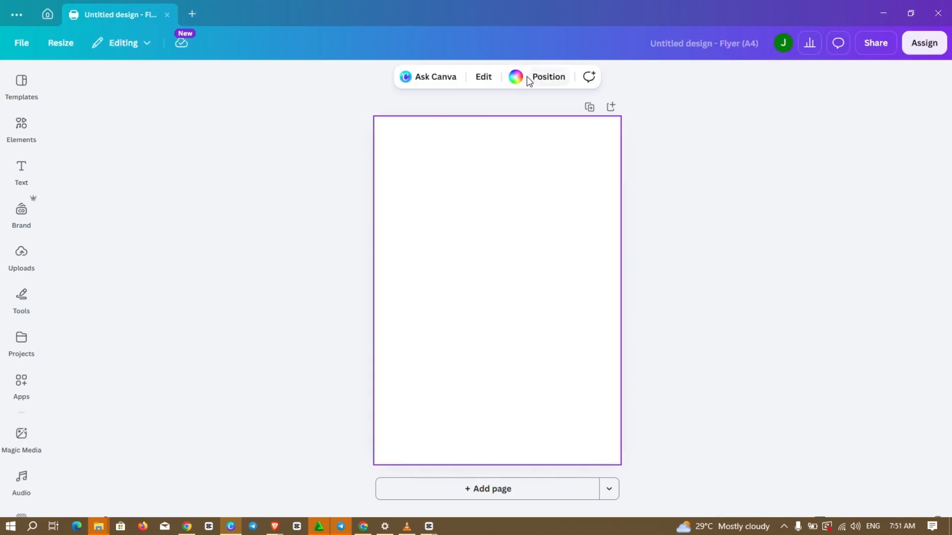
Search the elements for "blue background", browse the graphics results and clear the search
{"action": "left_click", "coordinate": [26, 146]}
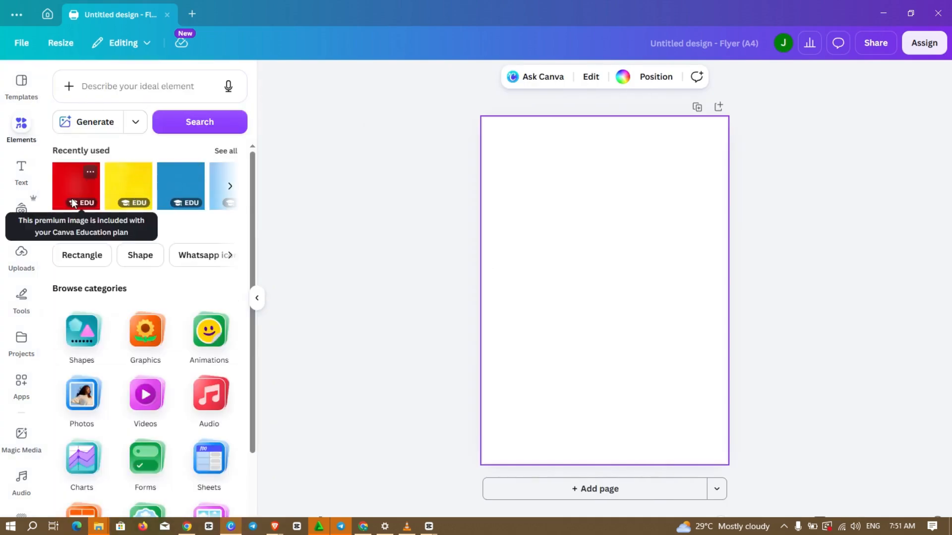
{"action": "left_click", "coordinate": [91, 87]}
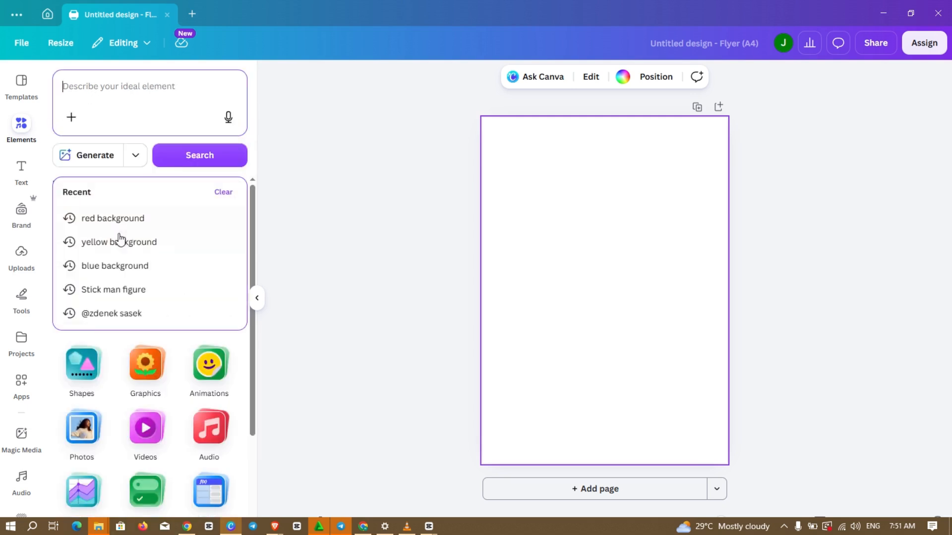
{"action": "type", "text": "blue bac"}
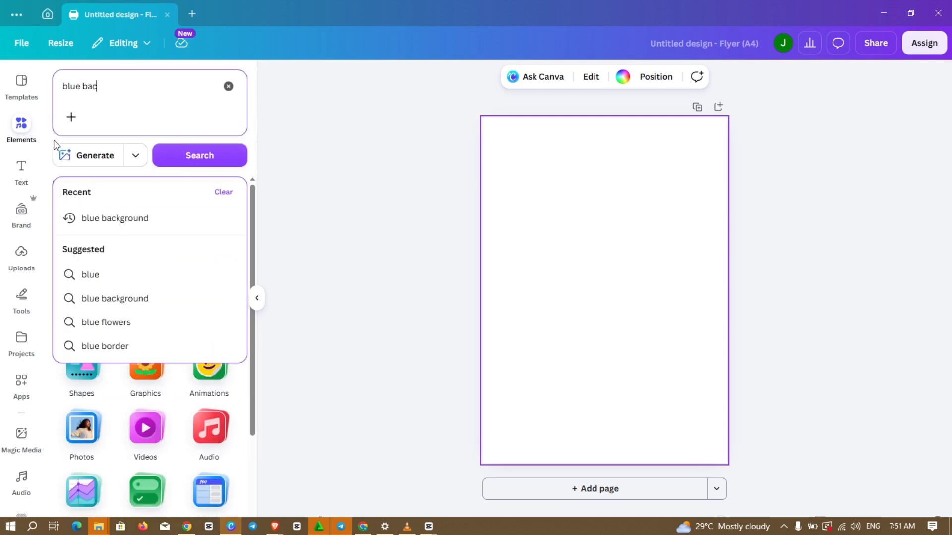
{"action": "type", "text": "kground"}
{"action": "key", "text": "Return"}
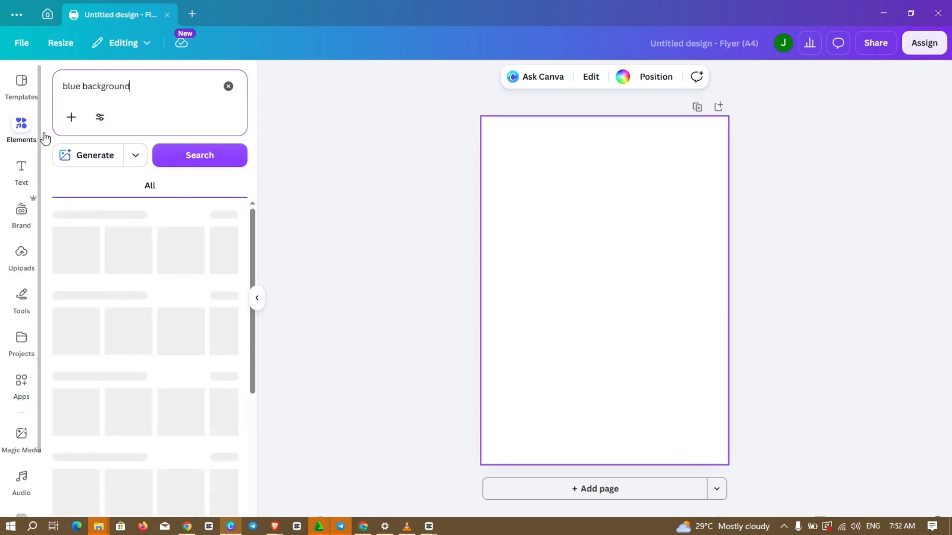
{"action": "left_click", "coordinate": [229, 214]}
{"action": "scroll", "coordinate": [148, 314], "scroll_direction": "down", "scroll_amount": 5}
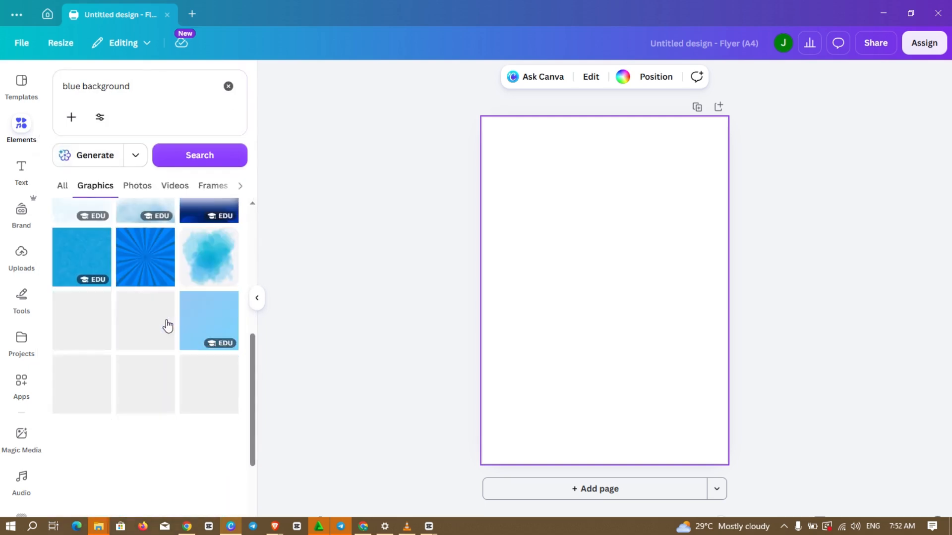
{"action": "left_click", "coordinate": [228, 87]}
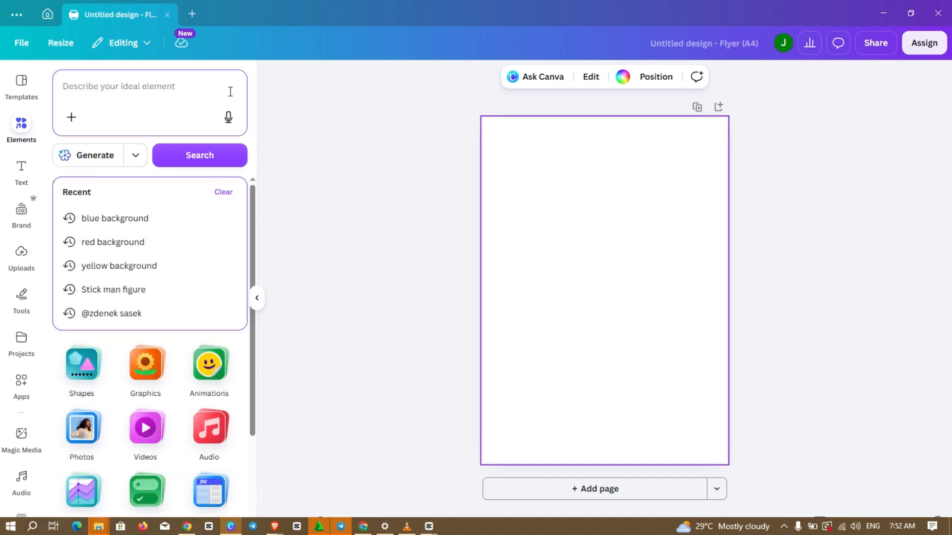
{"action": "left_click", "coordinate": [298, 208]}
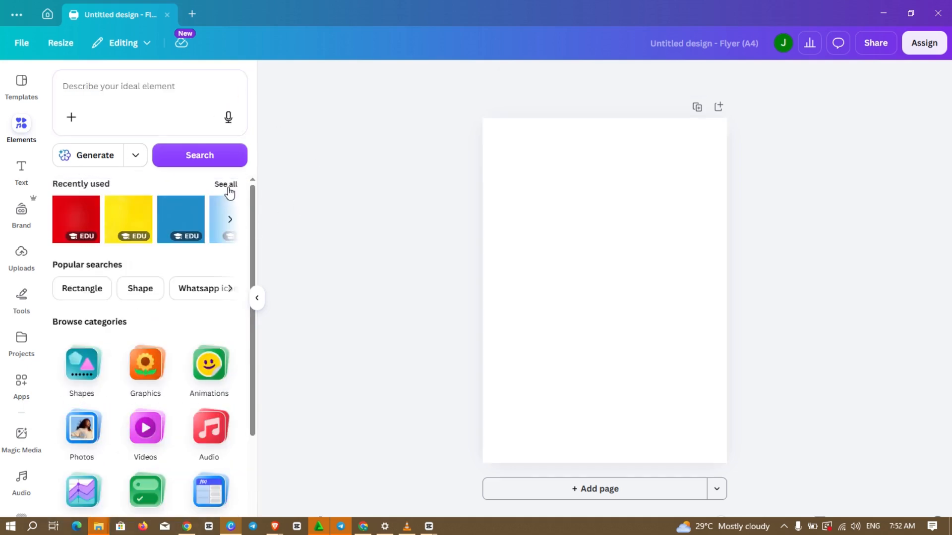
Try the darker blue background, delete it, and place the light blue one from the recently used elements over the page's left edge
{"action": "left_click", "coordinate": [180, 213]}
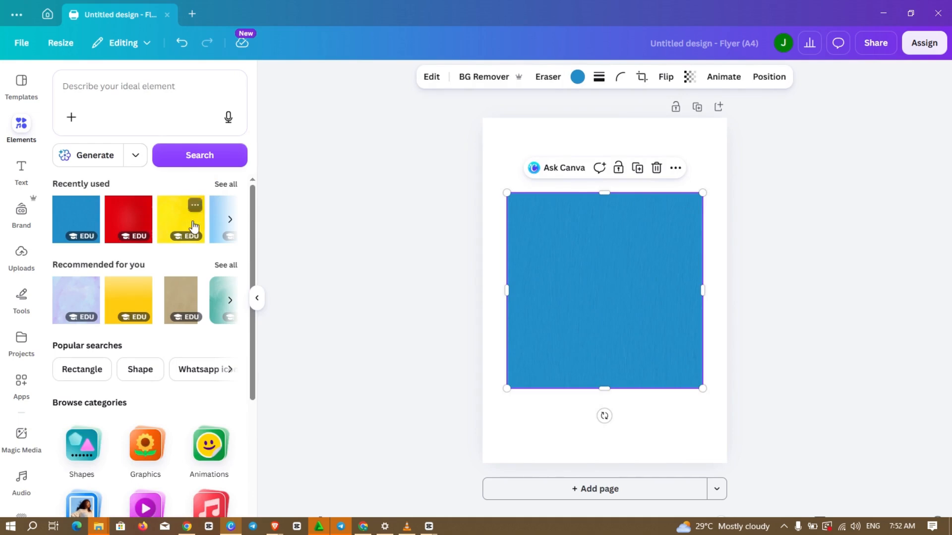
{"action": "left_click", "coordinate": [225, 186]}
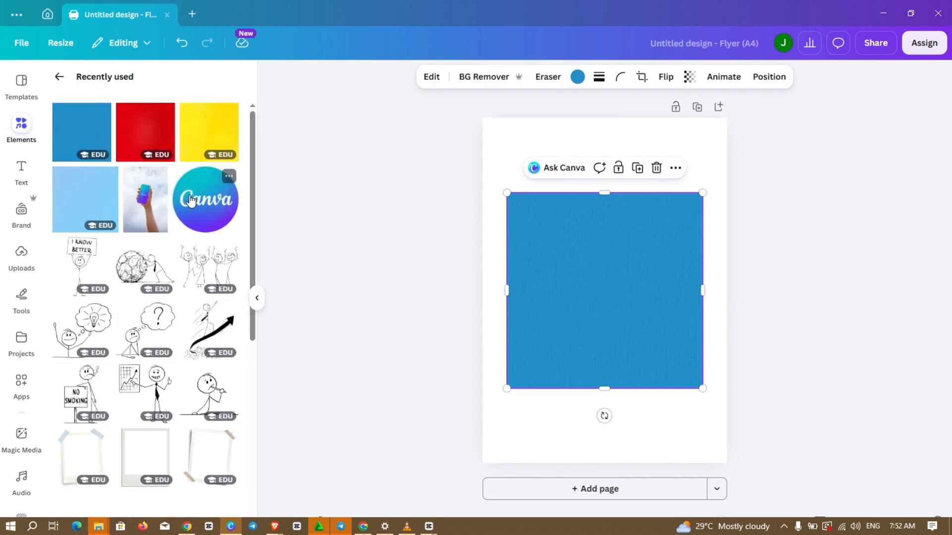
{"action": "left_click", "coordinate": [656, 169]}
{"action": "left_click", "coordinate": [103, 192]}
{"action": "left_click_drag", "start_coordinate": [577, 248], "coordinate": [453, 193]}
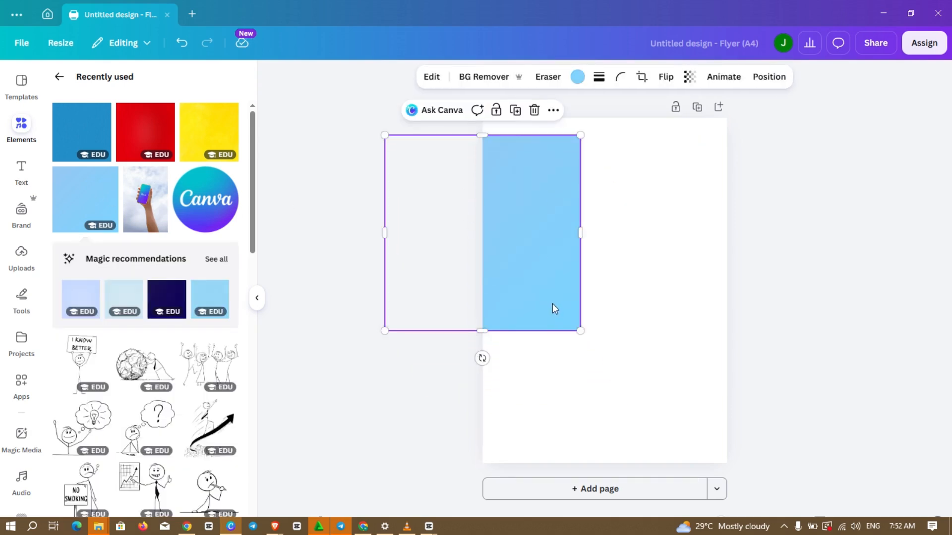
Stretch the light blue image vertically past the page's top edge and shift it left to cover about a third of the page
{"action": "left_click_drag", "start_coordinate": [480, 337], "coordinate": [483, 460]}
{"action": "left_click_drag", "start_coordinate": [495, 401], "coordinate": [504, 355]}
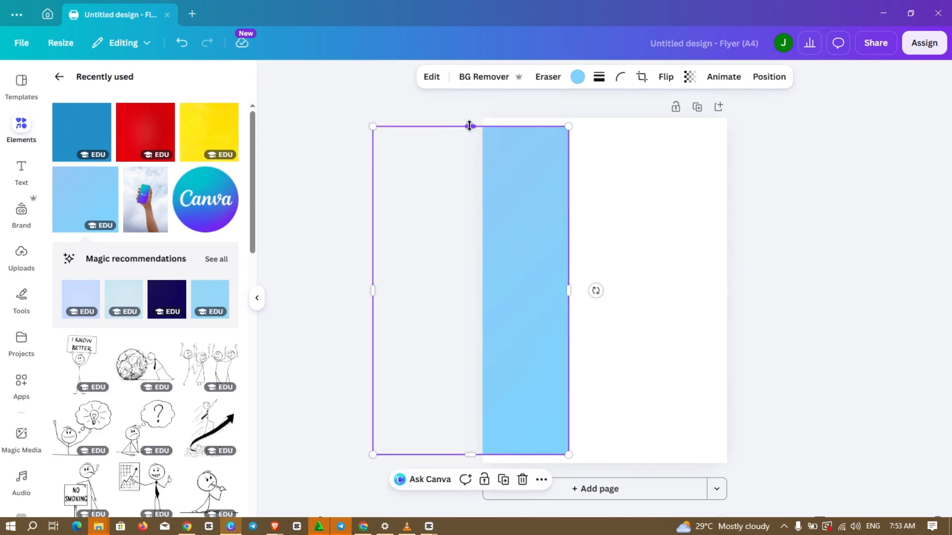
{"action": "left_click_drag", "start_coordinate": [470, 126], "coordinate": [469, 113]}
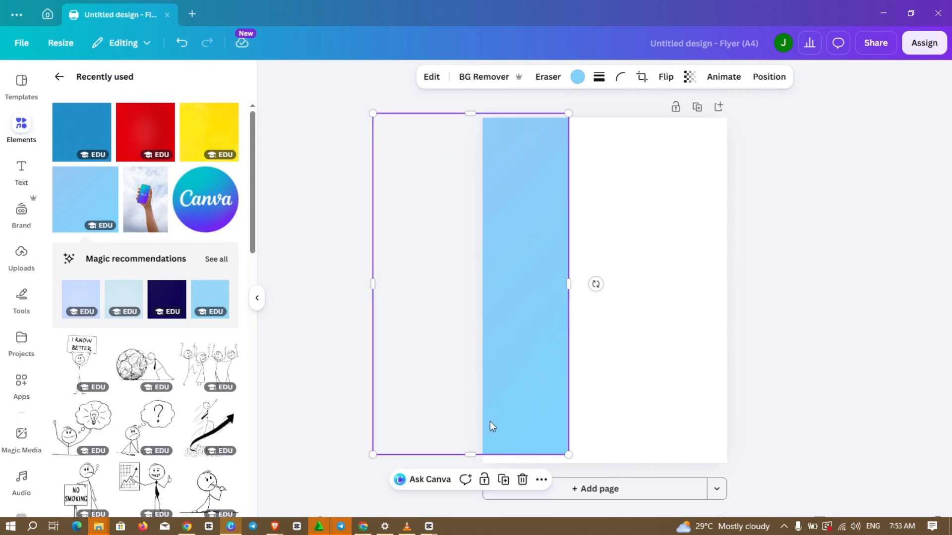
Add the recently used yellow background, stretch it vertically from the page's top edge, and extend the light blue image to the page's bottom edge
{"action": "left_click", "coordinate": [211, 124]}
{"action": "left_click_drag", "start_coordinate": [604, 193], "coordinate": [595, 118]}
{"action": "left_click_drag", "start_coordinate": [603, 388], "coordinate": [604, 454]}
{"action": "left_click", "coordinate": [495, 451]}
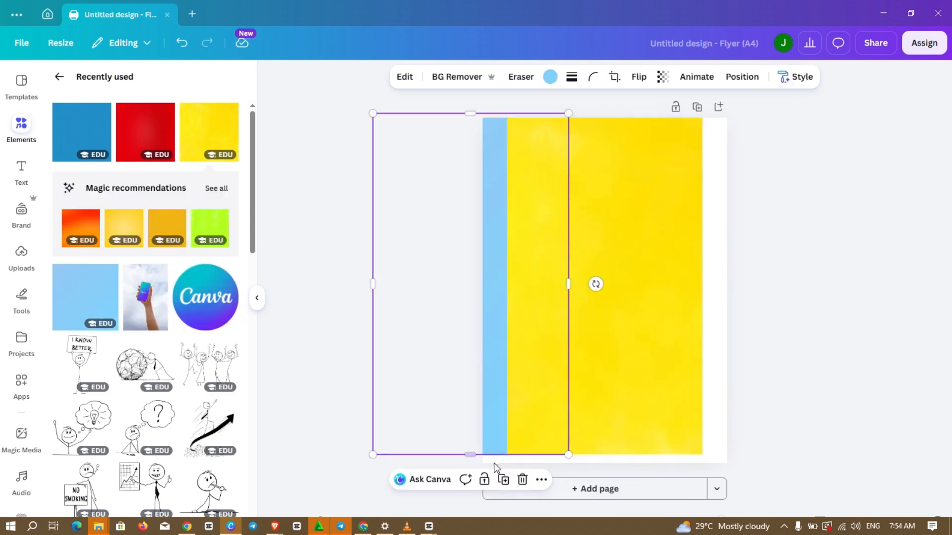
{"action": "left_click_drag", "start_coordinate": [472, 455], "coordinate": [468, 462]}
Move the yellow image left, extend it past the page's bottom edge and send it behind the light blue image as the middle stripe
{"action": "left_click_drag", "start_coordinate": [616, 276], "coordinate": [563, 266]}
{"action": "left_click_drag", "start_coordinate": [555, 455], "coordinate": [555, 468]}
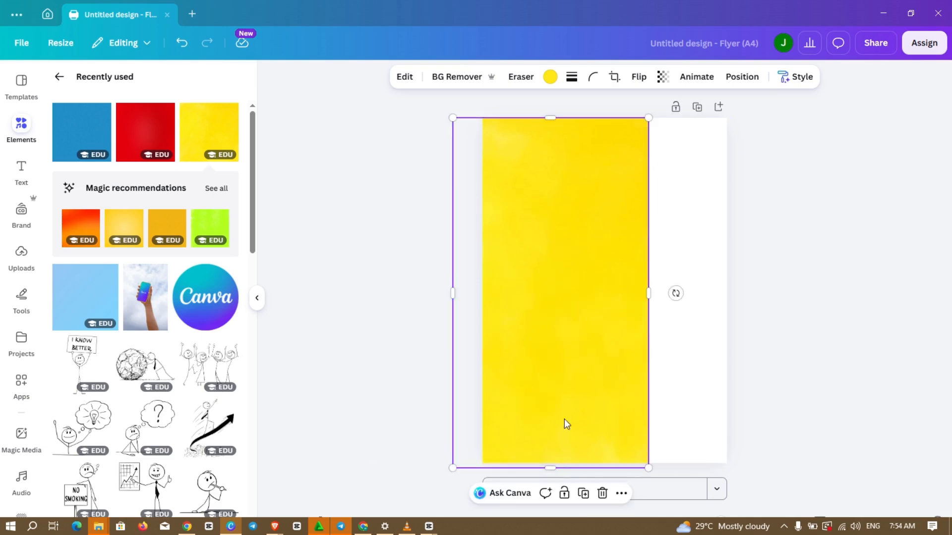
{"action": "left_click", "coordinate": [746, 83]}
{"action": "left_click", "coordinate": [199, 138]}
{"action": "mouse_move", "coordinate": [615, 233]}
{"action": "left_mouse_down"}
{"action": "mouse_move", "coordinate": [633, 233]}
{"action": "mouse_move", "coordinate": [621, 230]}
{"action": "left_mouse_up"}
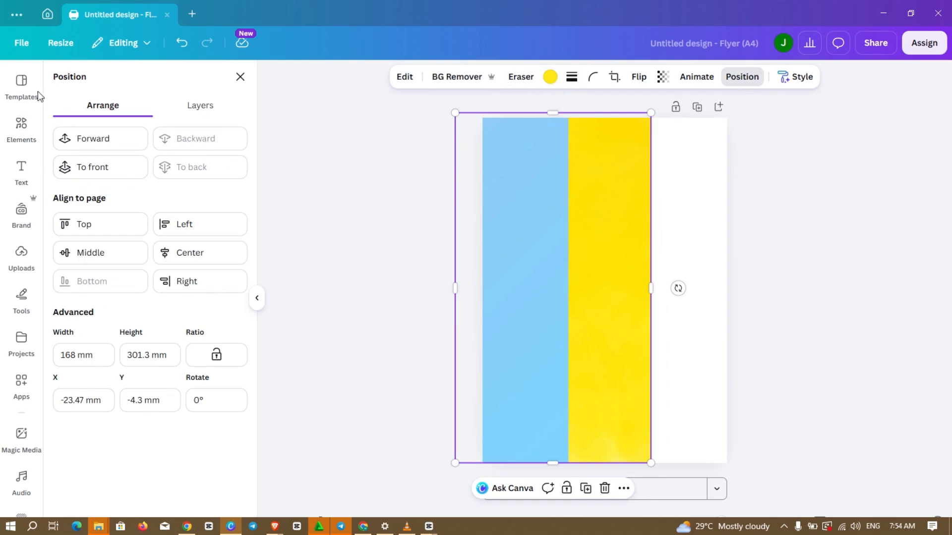
Add the recently used red background, stretch it to about the page height and place it beside the yellow stripe over the right third
{"action": "left_click", "coordinate": [21, 126]}
{"action": "left_click", "coordinate": [160, 134]}
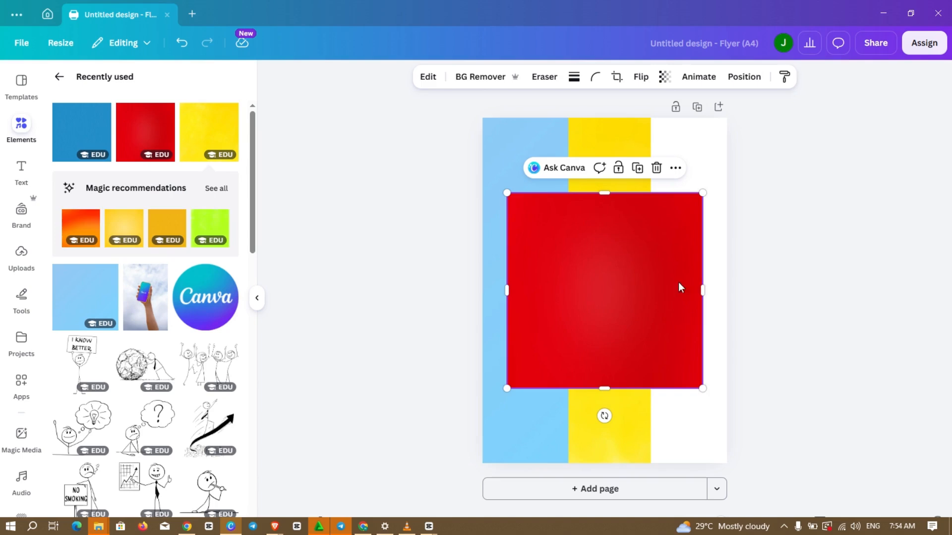
{"action": "left_click_drag", "start_coordinate": [604, 191], "coordinate": [604, 118]}
{"action": "left_click_drag", "start_coordinate": [601, 388], "coordinate": [724, 341]}
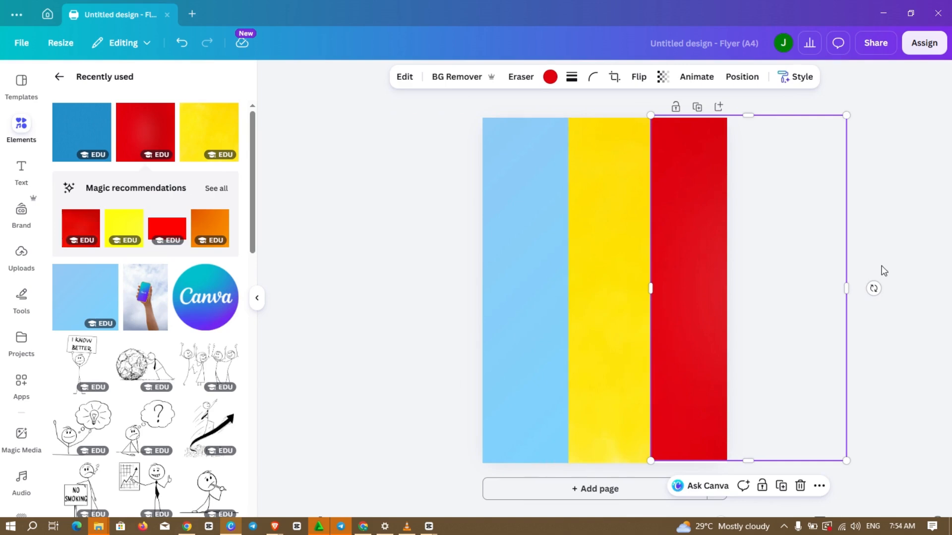
Narrow the light blue stripe slightly and fine-tune the yellow stripe's right edge so the three stripes are about equally wide
{"action": "left_click", "coordinate": [644, 304]}
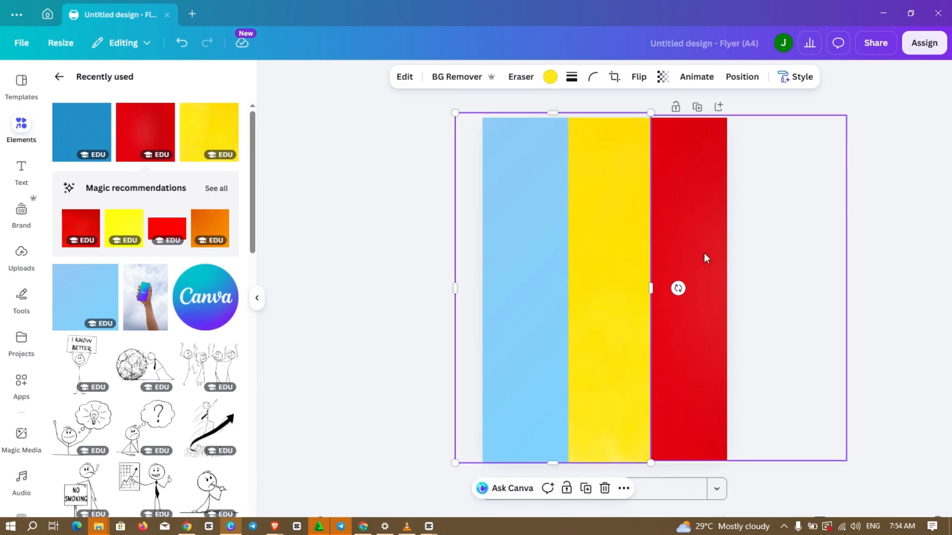
{"action": "left_click", "coordinate": [540, 280]}
{"action": "left_click_drag", "start_coordinate": [568, 287], "coordinate": [563, 285]}
{"action": "left_click", "coordinate": [616, 273]}
{"action": "left_click_drag", "start_coordinate": [651, 285], "coordinate": [649, 289]}
{"action": "left_click", "coordinate": [661, 285]}
{"action": "left_click", "coordinate": [870, 169]}
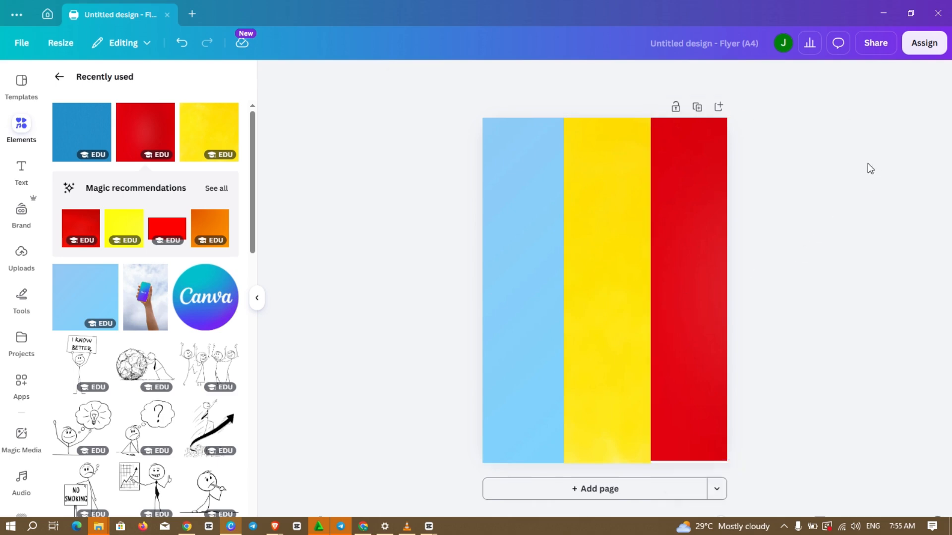
Switch to Chrome, search Google for "pinterest" and open the Pinterest site
{"action": "left_click", "coordinate": [191, 527]}
{"action": "left_click", "coordinate": [327, 227]}
{"action": "type", "text": "pinterest"}
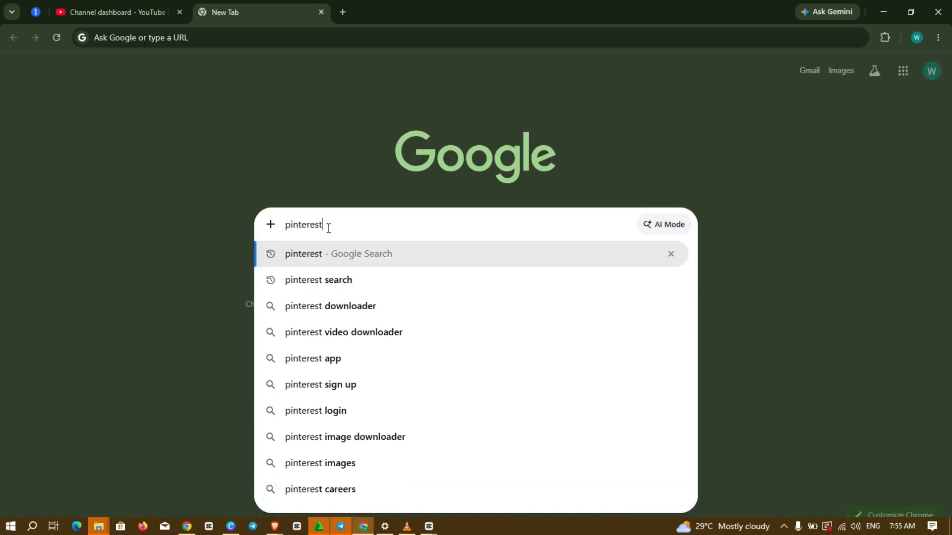
{"action": "key", "text": "Return"}
{"action": "left_click", "coordinate": [161, 248]}
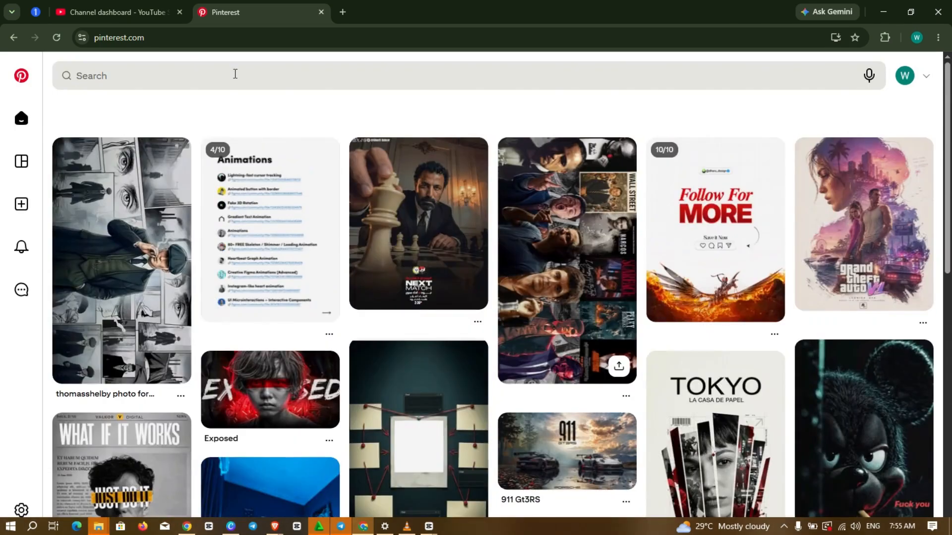
Search Pinterest for "messi" and download the picture of Messi in the Argentina kit holding a ball at his side
{"action": "left_click", "coordinate": [228, 78]}
{"action": "type", "text": "messi"}
{"action": "key", "text": "Return"}
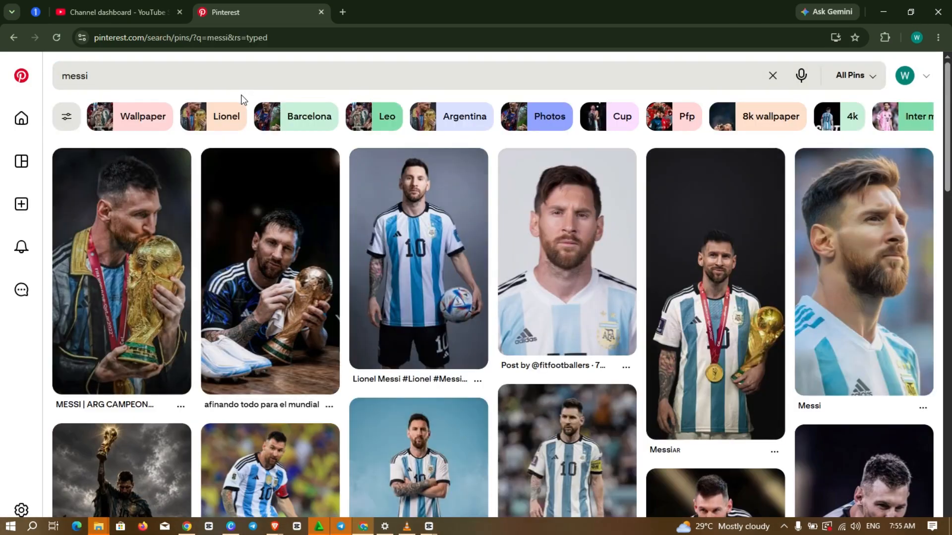
{"action": "left_click", "coordinate": [414, 252]}
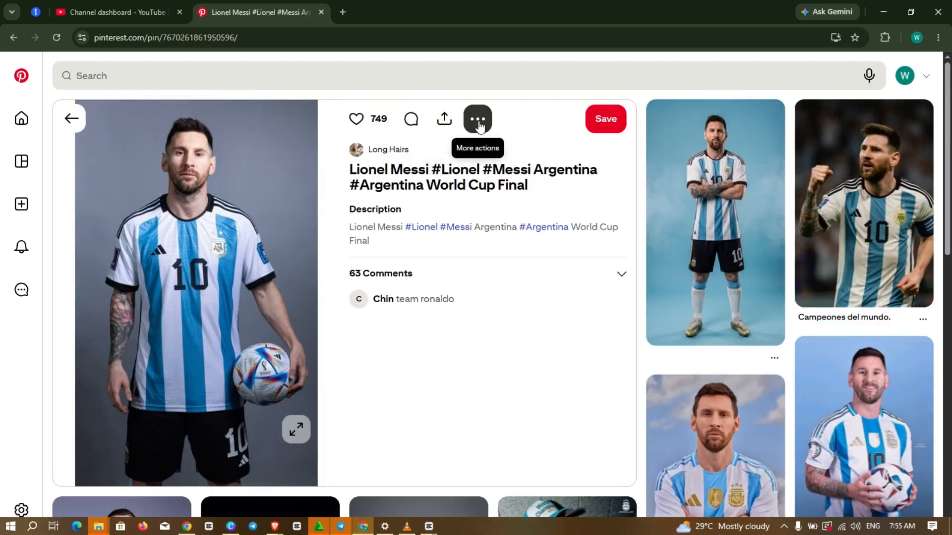
{"action": "left_click", "coordinate": [477, 119]}
{"action": "left_click", "coordinate": [462, 155]}
Download the related full-length picture of Messi with crossed arms on a light blue background
{"action": "scroll", "coordinate": [490, 226], "scroll_direction": "down", "scroll_amount": 5}
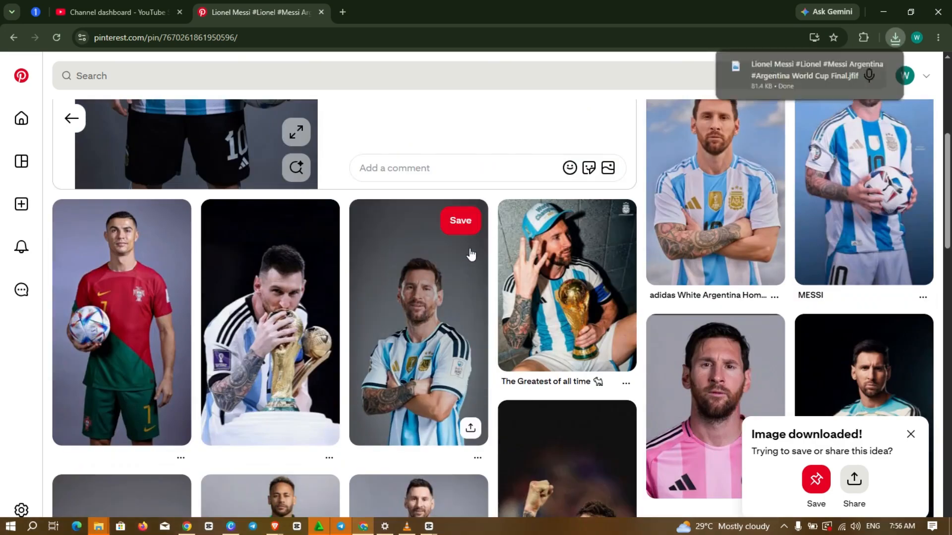
{"action": "scroll", "coordinate": [603, 263], "scroll_direction": "up", "scroll_amount": 5}
{"action": "left_click", "coordinate": [703, 233]}
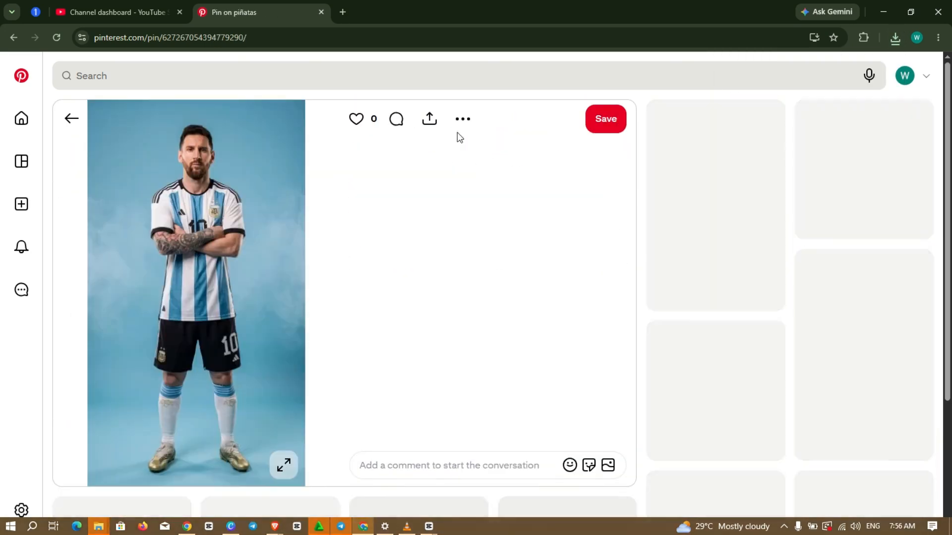
{"action": "left_click", "coordinate": [471, 119]}
{"action": "left_click", "coordinate": [434, 158]}
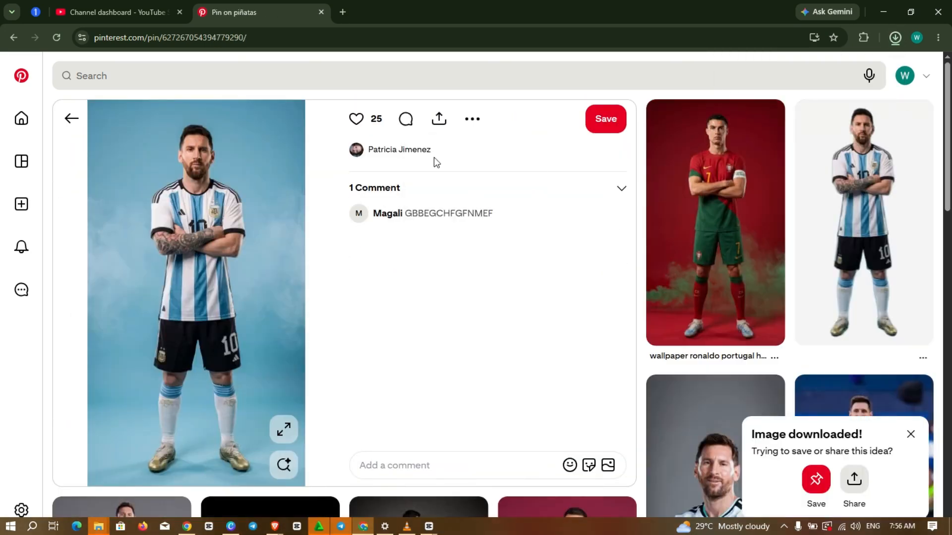
Search Pinterest for "ronaldo" and download the full-length picture of Ronaldo with crossed arms on a red background
{"action": "left_click", "coordinate": [263, 75]}
{"action": "type", "text": "ronaldo"}
{"action": "key", "text": "Return"}
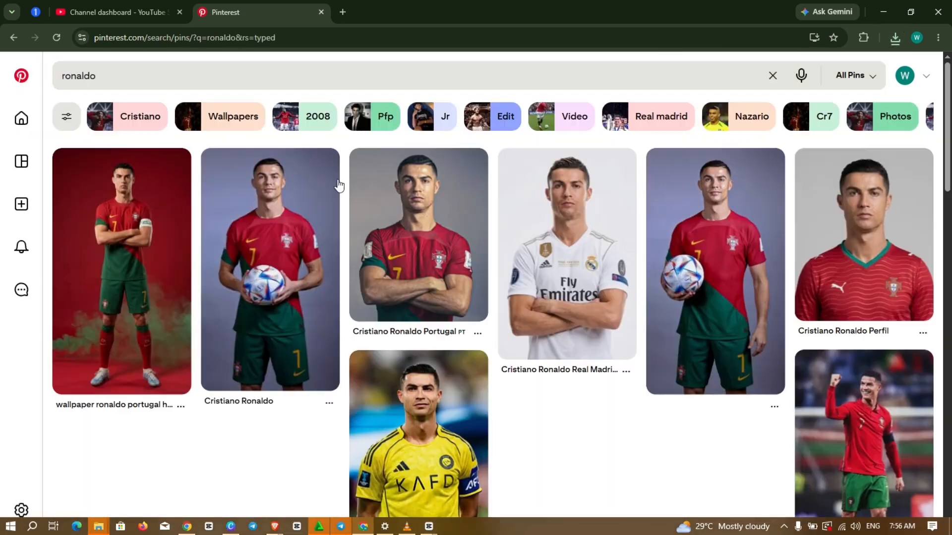
{"action": "left_click", "coordinate": [162, 194]}
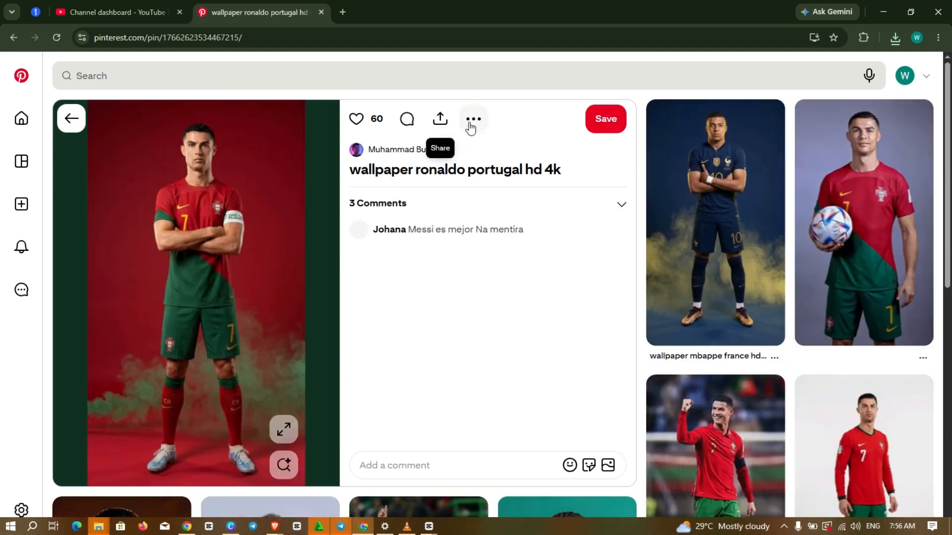
{"action": "left_click", "coordinate": [472, 121]}
{"action": "left_click", "coordinate": [469, 158]}
Open another Ronaldo picture from the related pins and download it
{"action": "scroll", "coordinate": [174, 345], "scroll_direction": "down", "scroll_amount": 7}
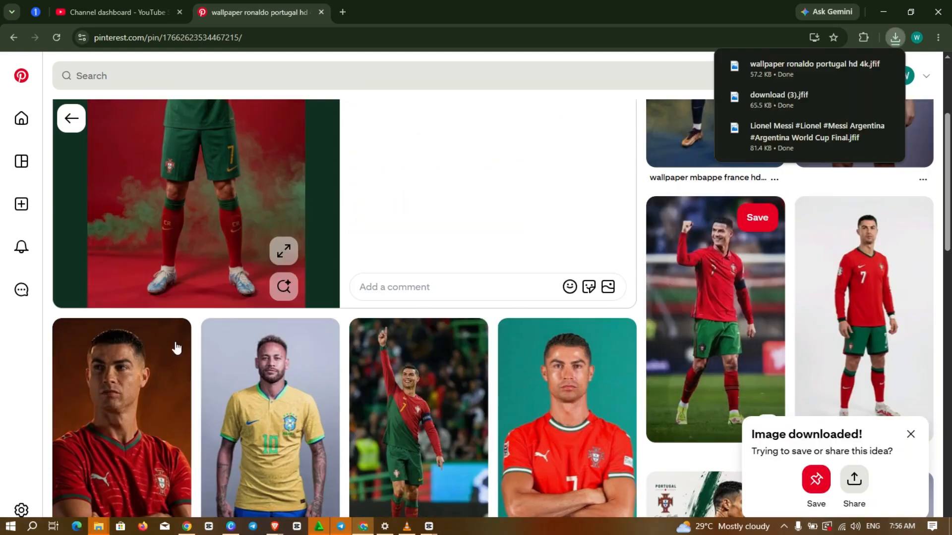
{"action": "left_click", "coordinate": [134, 262]}
{"action": "left_click", "coordinate": [470, 119]}
{"action": "left_click", "coordinate": [463, 156]}
Open a related picture of Ronaldo shouting with one raised fist and download it
{"action": "scroll", "coordinate": [404, 272], "scroll_direction": "down", "scroll_amount": 10}
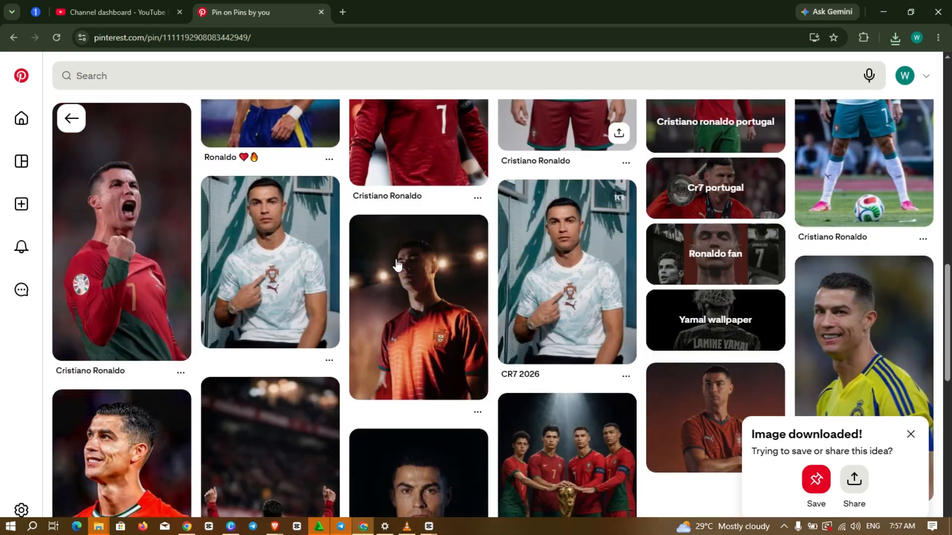
{"action": "left_click", "coordinate": [146, 237]}
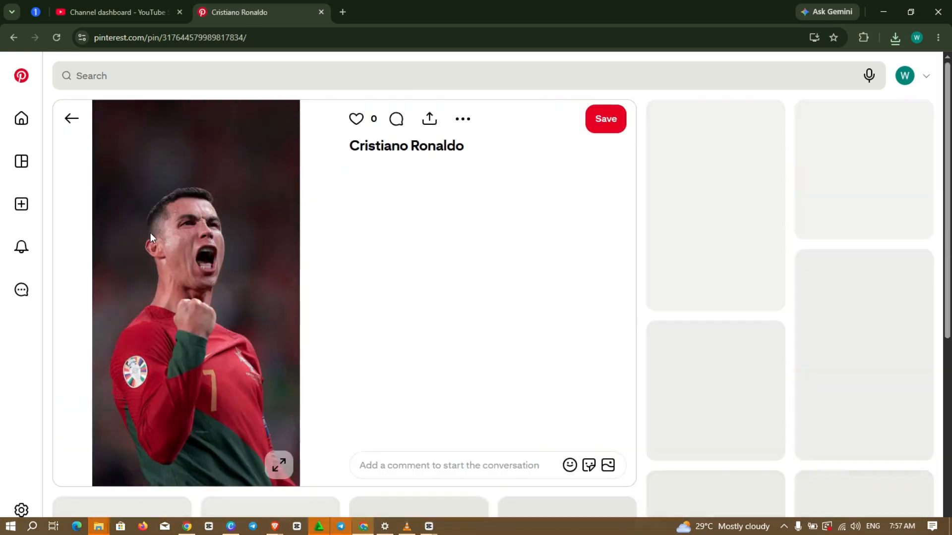
{"action": "left_click", "coordinate": [472, 121]}
{"action": "left_click", "coordinate": [439, 156]}
Open the related picture of Ronaldo cheering with both fists clenched and download it
{"action": "scroll", "coordinate": [531, 248], "scroll_direction": "down", "scroll_amount": 10}
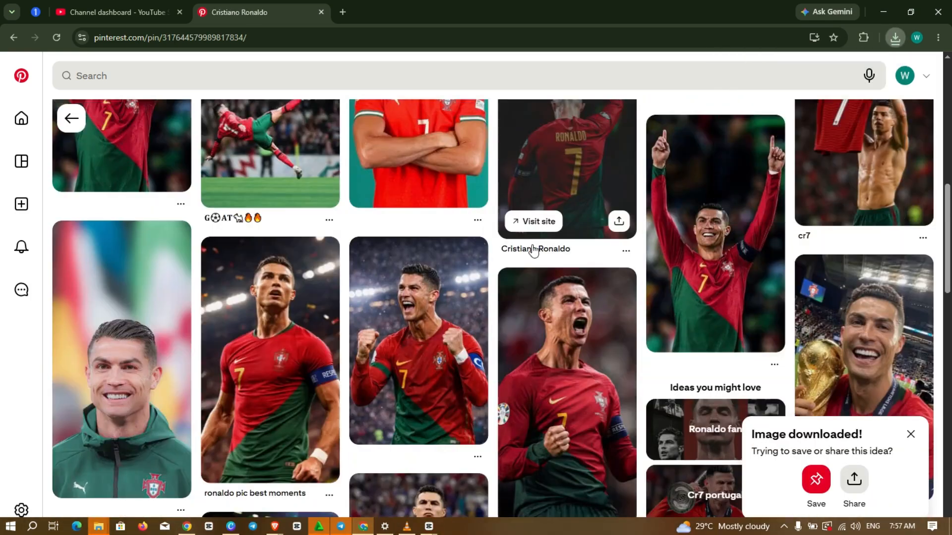
{"action": "left_click", "coordinate": [444, 247]}
{"action": "left_click", "coordinate": [473, 119]}
{"action": "left_click", "coordinate": [439, 157]}
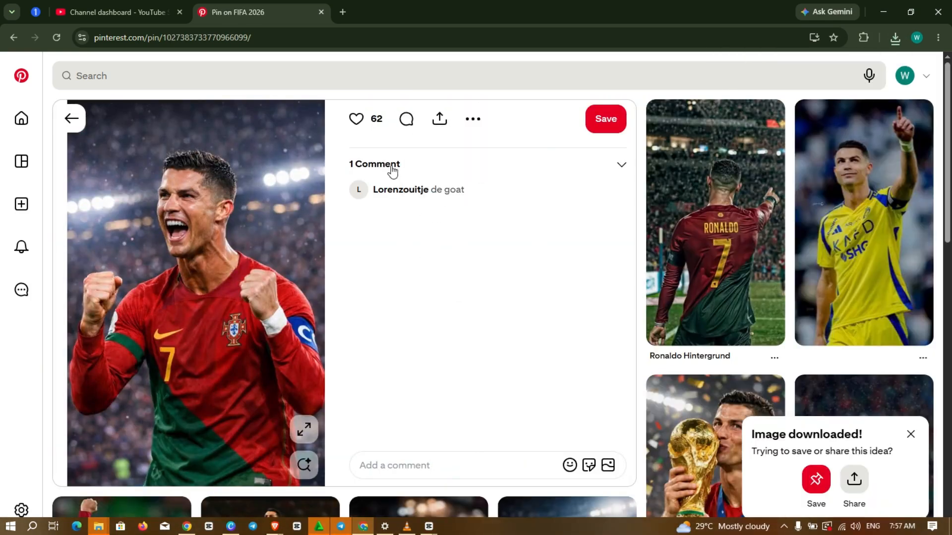
Search Pinterest for "neymar" and download the picture of Neymar smiling with crossed arms in the yellow Brasil shirt
{"action": "left_click", "coordinate": [250, 76]}
{"action": "type", "text": "neymar"}
{"action": "key", "text": "Return"}
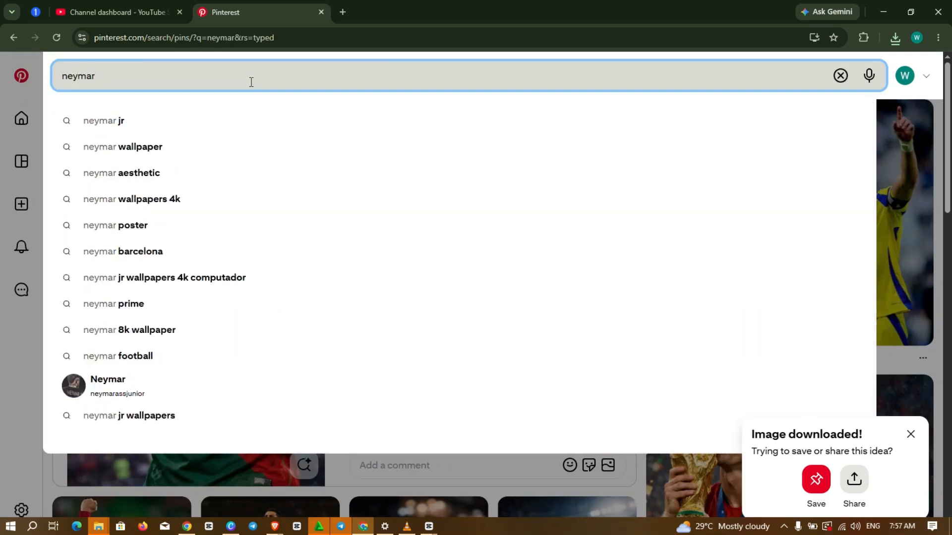
{"action": "scroll", "coordinate": [291, 297], "scroll_direction": "down", "scroll_amount": 5}
{"action": "scroll", "coordinate": [291, 297], "scroll_direction": "up", "scroll_amount": 5}
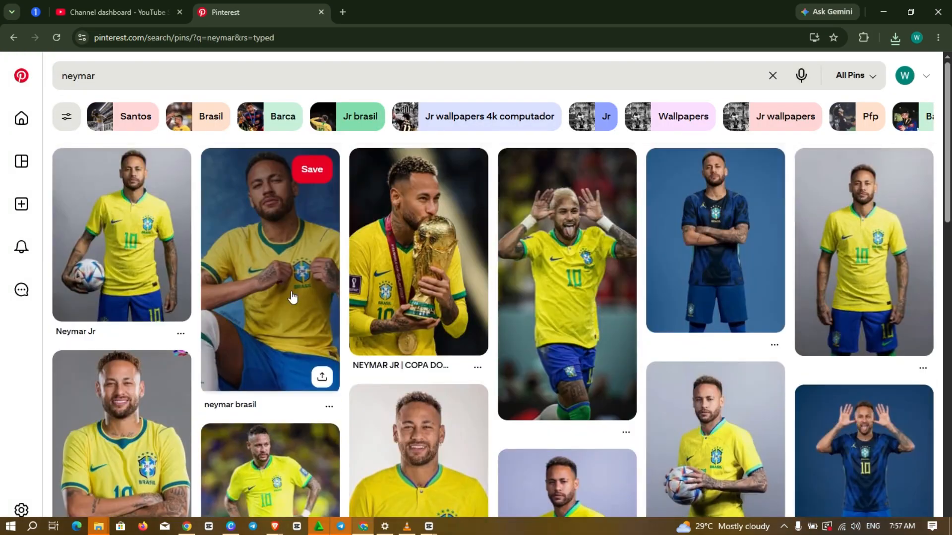
{"action": "left_click", "coordinate": [331, 194]}
{"action": "left_click", "coordinate": [470, 119]}
{"action": "left_click", "coordinate": [434, 156]}
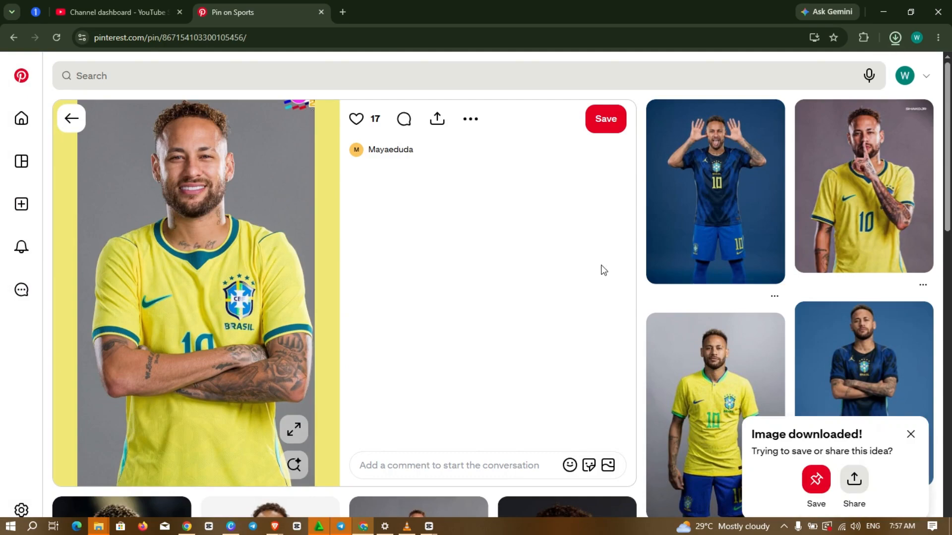
Open the related picture of Neymar holding a finger to his lips and download it
{"action": "left_click", "coordinate": [858, 148]}
{"action": "left_click", "coordinate": [473, 123]}
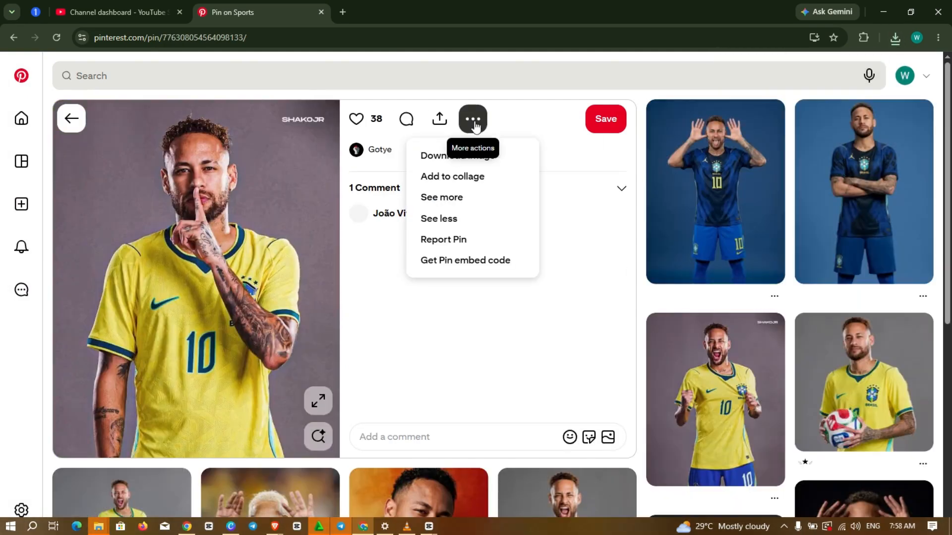
{"action": "left_click", "coordinate": [480, 160]}
Open the related picture of Neymar shouting in the yellow shirt and blue shorts and download it
{"action": "scroll", "coordinate": [633, 273], "scroll_direction": "down", "scroll_amount": 5}
{"action": "scroll", "coordinate": [644, 248], "scroll_direction": "up", "scroll_amount": 1}
{"action": "left_click", "coordinate": [656, 225]}
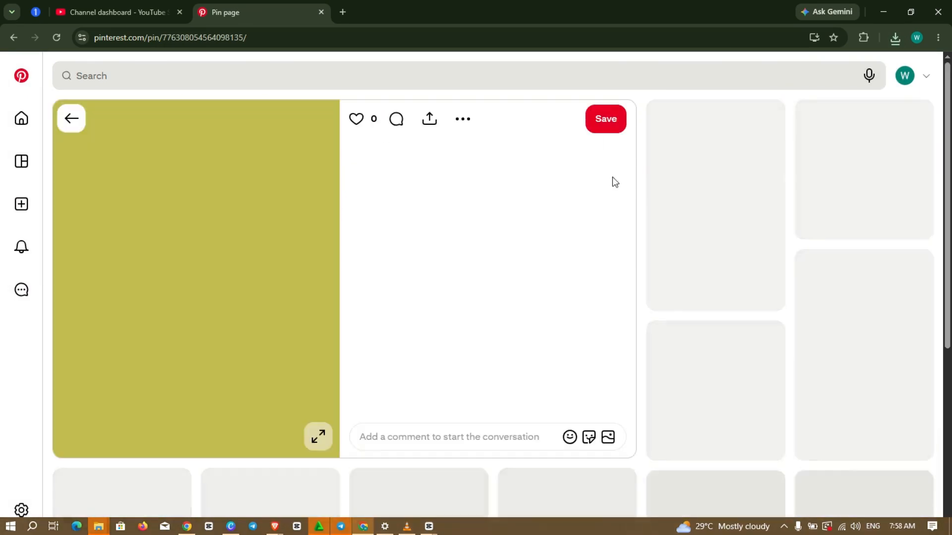
{"action": "left_click", "coordinate": [464, 121]}
{"action": "left_click", "coordinate": [484, 157]}
Switch to Canva and upload all nine downloaded player pictures from the Downloads folder
{"action": "key", "text": "alt+Tab"}
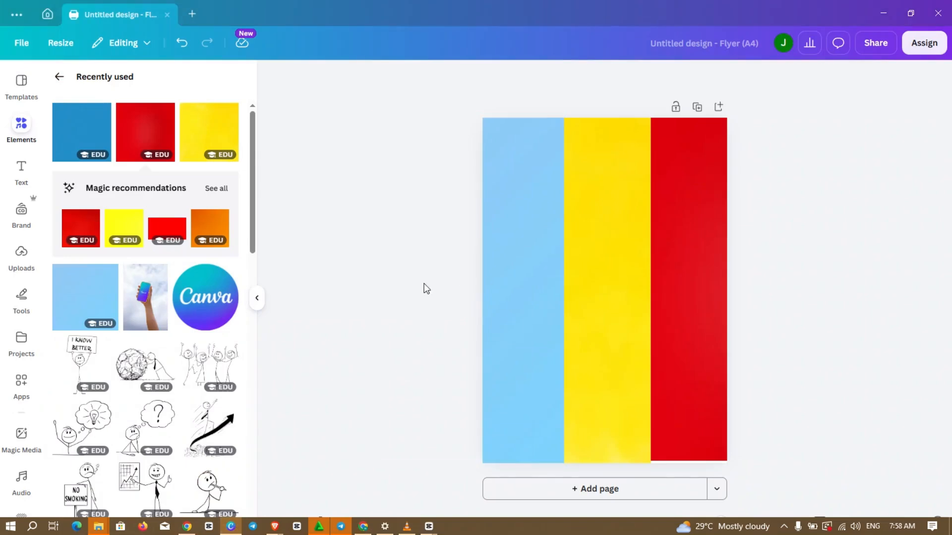
{"action": "left_click", "coordinate": [22, 263]}
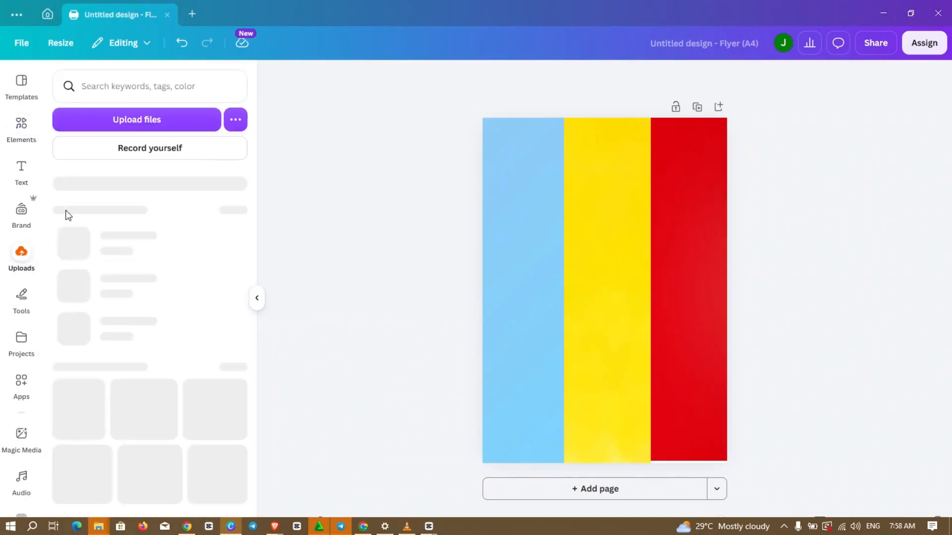
{"action": "left_click", "coordinate": [144, 120]}
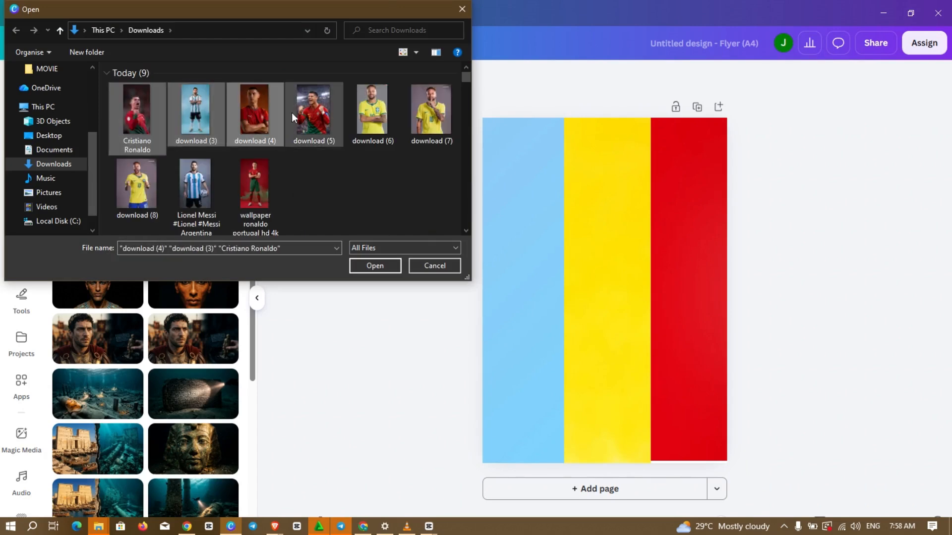
{"action": "left_click", "coordinate": [409, 119], "text": "ctrl"}
{"action": "left_click", "coordinate": [250, 189], "text": "ctrl"}
{"action": "left_click", "coordinate": [185, 176], "text": "ctrl"}
{"action": "left_click", "coordinate": [153, 169], "text": "ctrl"}
{"action": "left_click", "coordinate": [362, 265]}
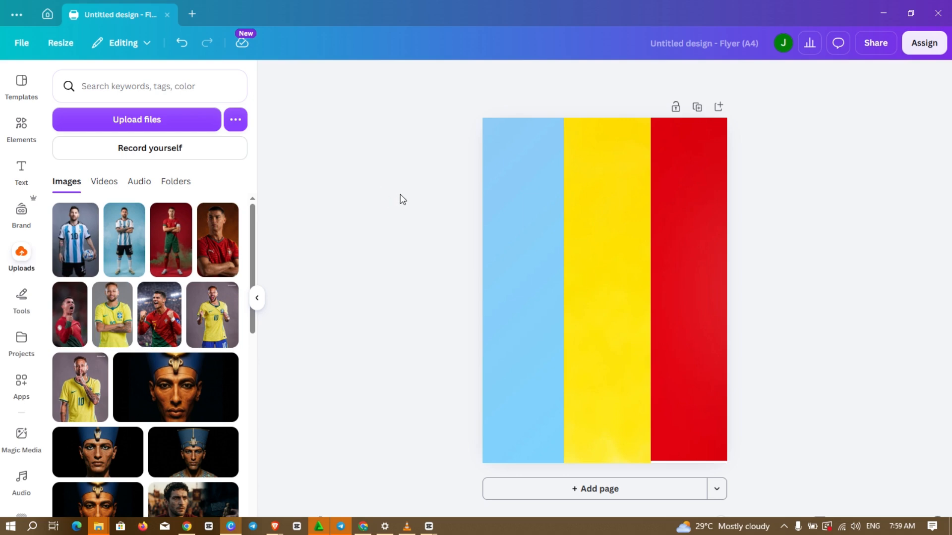
Add the finger-to-lips Neymar picture to the page, delete the crossed-arms one placed with it, and remove the kept picture's background
{"action": "left_click", "coordinate": [113, 327]}
{"action": "left_click", "coordinate": [70, 396]}
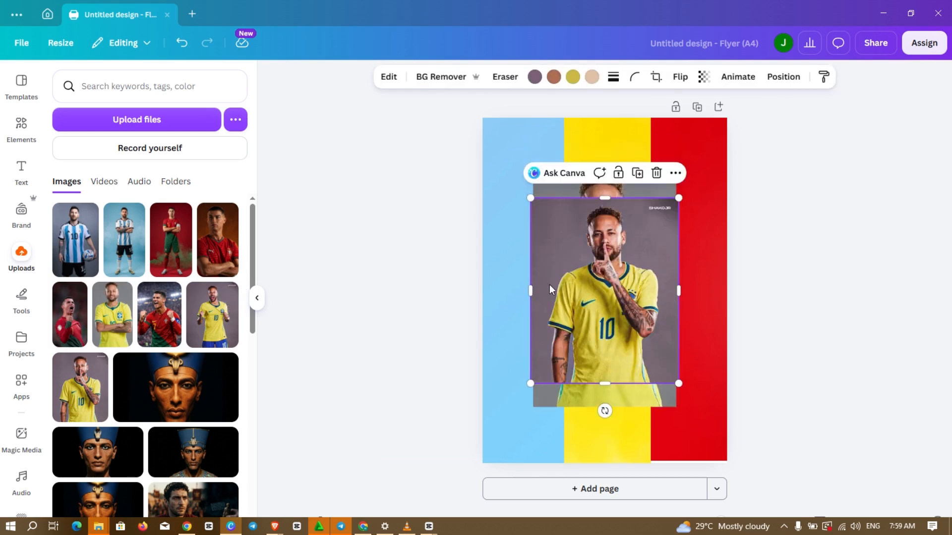
{"action": "left_click_drag", "start_coordinate": [550, 289], "coordinate": [407, 257]}
{"action": "left_click", "coordinate": [597, 236]}
{"action": "key", "text": "Delete"}
{"action": "left_click_drag", "start_coordinate": [524, 241], "coordinate": [653, 282]}
{"action": "left_click", "coordinate": [440, 77]}
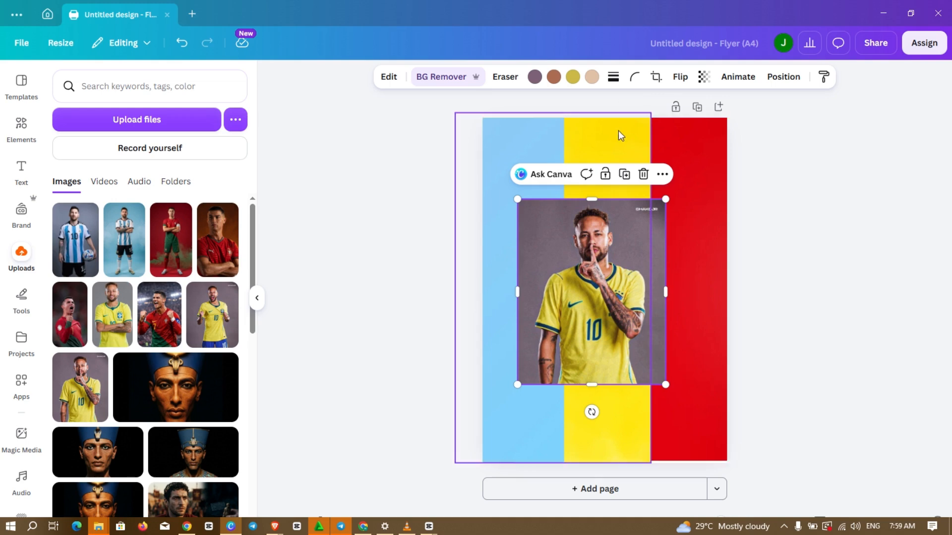
Enlarge the Neymar cutout and place it at the page's lower edge, and extend the red stripe down to that edge
{"action": "scroll", "coordinate": [710, 250], "scroll_direction": "up", "scroll_amount": 2}
{"action": "scroll", "coordinate": [700, 235], "scroll_direction": "down", "scroll_amount": 2}
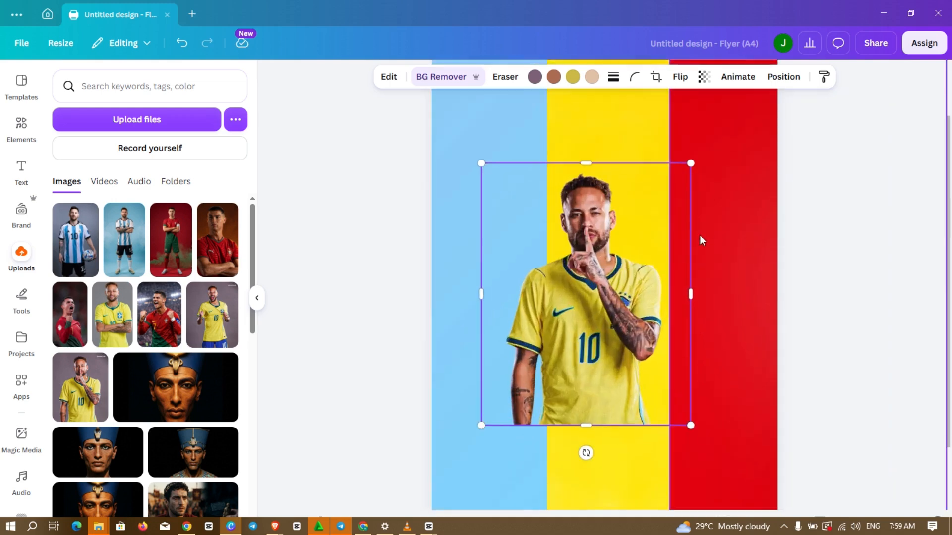
{"action": "left_click_drag", "start_coordinate": [693, 353], "coordinate": [742, 413]}
{"action": "left_click_drag", "start_coordinate": [481, 411], "coordinate": [463, 449]}
{"action": "mouse_move", "coordinate": [603, 239]}
{"action": "left_mouse_down"}
{"action": "mouse_move", "coordinate": [604, 265]}
{"action": "mouse_move", "coordinate": [612, 226]}
{"action": "left_mouse_up"}
{"action": "left_click", "coordinate": [724, 449]}
{"action": "left_click_drag", "start_coordinate": [725, 459], "coordinate": [724, 464]}
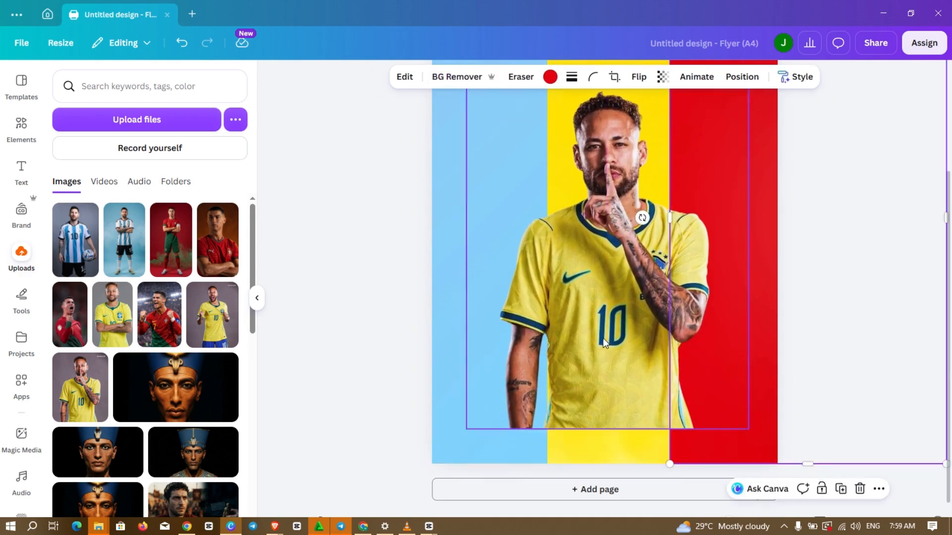
{"action": "left_click_drag", "start_coordinate": [602, 338], "coordinate": [608, 372]}
Add the picture of Messi holding a ball, remove its background and place it enlarged over the light blue stripe
{"action": "scroll", "coordinate": [607, 281], "scroll_direction": "up", "scroll_amount": 2}
{"action": "scroll", "coordinate": [354, 286], "scroll_direction": "down", "scroll_amount": 2}
{"action": "left_click", "coordinate": [75, 239]}
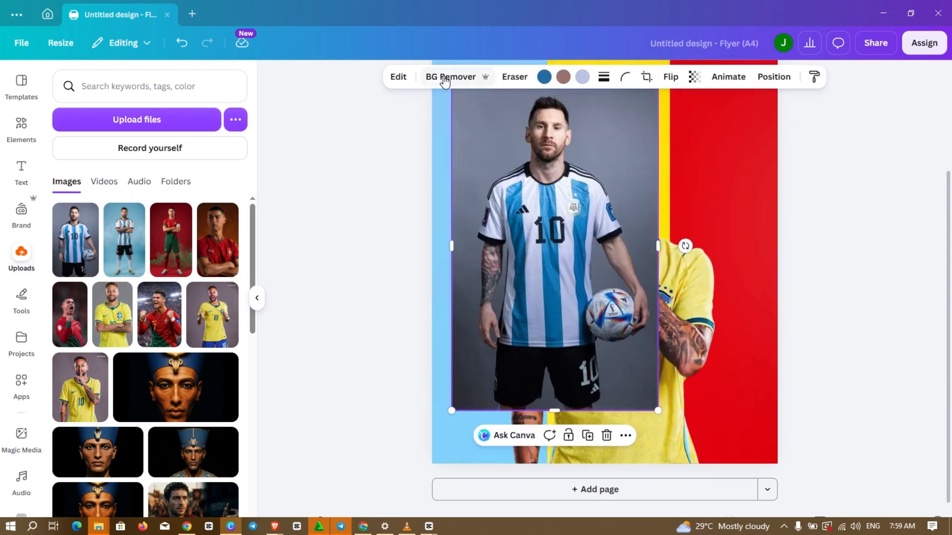
{"action": "left_click_drag", "start_coordinate": [588, 221], "coordinate": [537, 263]}
{"action": "left_click_drag", "start_coordinate": [605, 456], "coordinate": [635, 505]}
Enlarge the Neymar and Messi cutouts further and shift both down so they run past the page's lower edge
{"action": "left_click", "coordinate": [684, 416]}
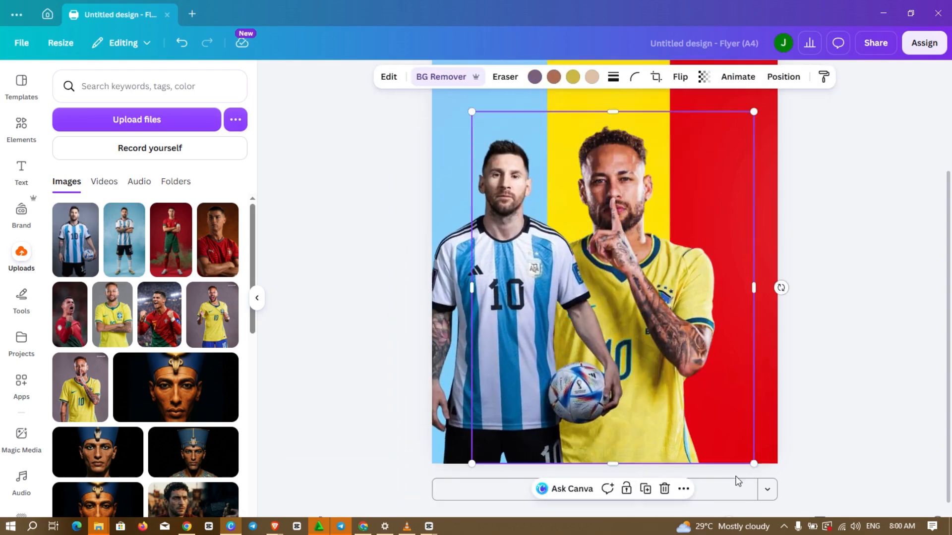
{"action": "left_click_drag", "start_coordinate": [753, 463], "coordinate": [792, 511]}
{"action": "left_click_drag", "start_coordinate": [679, 333], "coordinate": [652, 361]}
{"action": "left_click", "coordinate": [512, 228]}
{"action": "left_click_drag", "start_coordinate": [394, 507], "coordinate": [366, 520]}
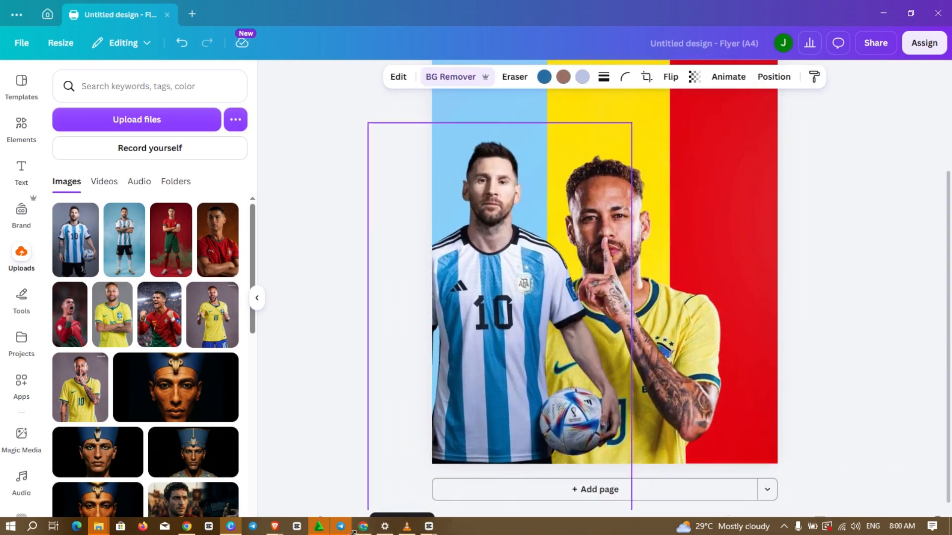
{"action": "left_click_drag", "start_coordinate": [526, 327], "coordinate": [521, 350]}
{"action": "key", "text": "Escape"}
{"action": "scroll", "coordinate": [709, 303], "scroll_direction": "down", "scroll_amount": 1}
{"action": "scroll", "coordinate": [719, 285], "scroll_direction": "down", "scroll_amount": 3}
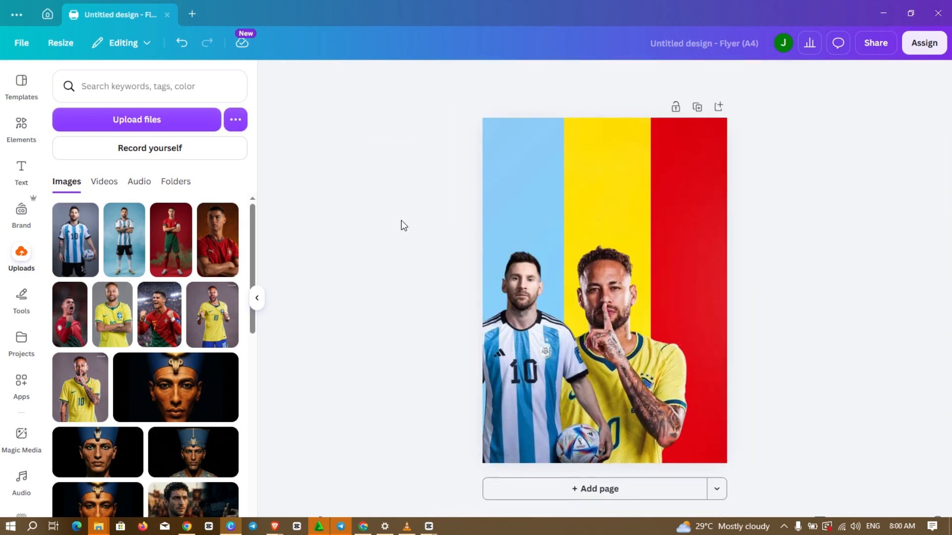
Add the close-up picture of Ronaldo with crossed arms, remove its background and place it over the red stripe
{"action": "left_click", "coordinate": [213, 243]}
{"action": "left_click", "coordinate": [460, 77]}
{"action": "left_click_drag", "start_coordinate": [625, 318], "coordinate": [703, 396]}
{"action": "left_click", "coordinate": [602, 290]}
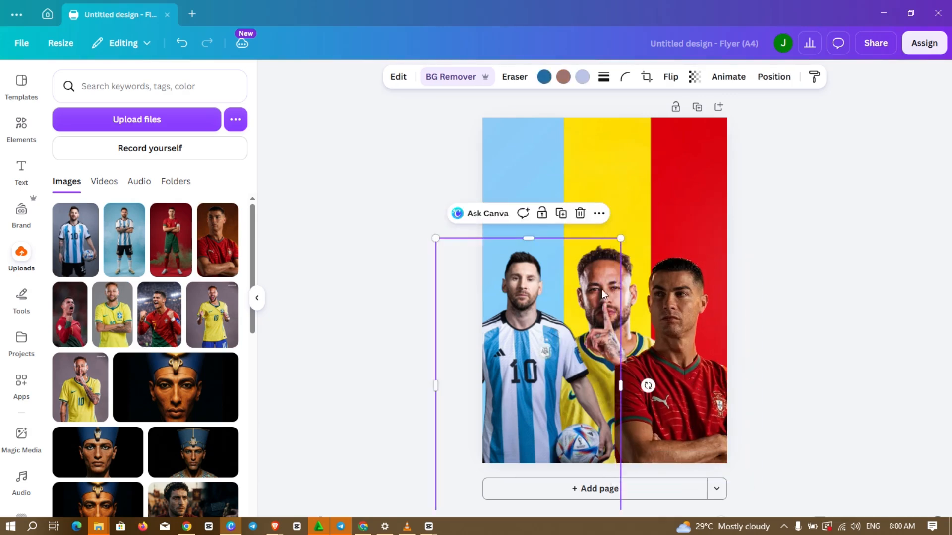
{"action": "left_click_drag", "start_coordinate": [672, 337], "coordinate": [710, 350]}
Raise the Neymar cutout and delete the crossed-arms Ronaldo cutout from the page
{"action": "left_click_drag", "start_coordinate": [631, 289], "coordinate": [641, 238]}
{"action": "left_click", "coordinate": [689, 316]}
{"action": "left_click", "coordinate": [793, 279]}
{"action": "left_click_drag", "start_coordinate": [706, 360], "coordinate": [645, 292]}
{"action": "left_click", "coordinate": [686, 355]}
{"action": "left_click", "coordinate": [705, 146]}
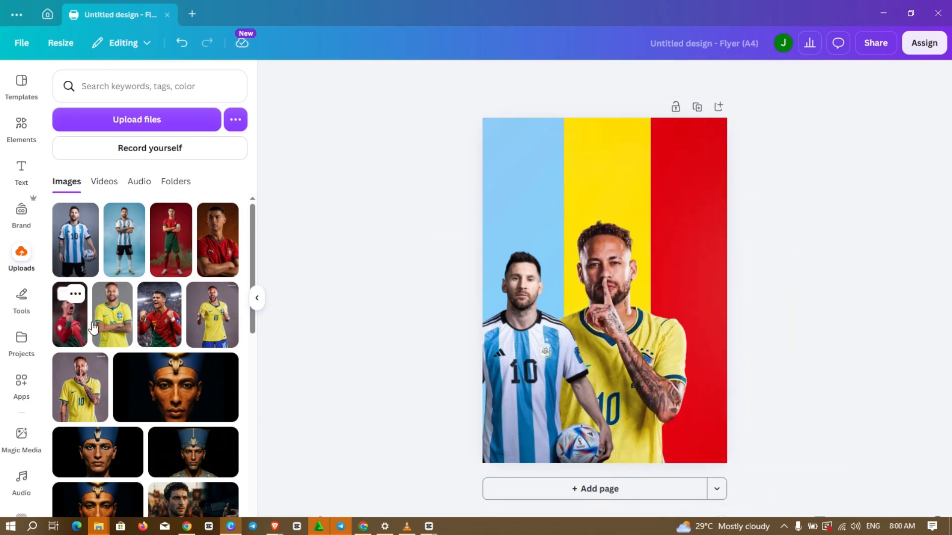
Add the picture of Ronaldo shouting with a raised fist, remove its background and place it enlarged over the red stripe
{"action": "left_click", "coordinate": [70, 314]}
{"action": "left_click", "coordinate": [469, 77]}
{"action": "left_click_drag", "start_coordinate": [669, 410], "coordinate": [698, 466]}
{"action": "left_click_drag", "start_coordinate": [634, 317], "coordinate": [693, 315]}
{"action": "left_click_drag", "start_coordinate": [759, 168], "coordinate": [765, 155]}
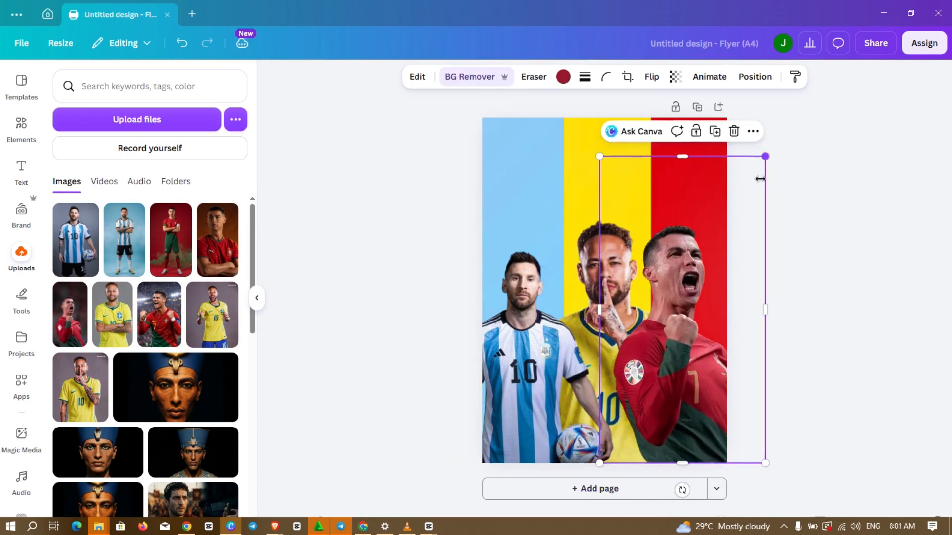
{"action": "left_click_drag", "start_coordinate": [729, 258], "coordinate": [734, 263]}
Raise the Neymar cutout slightly and enlarge the Messi cutout to balance the three players
{"action": "left_click", "coordinate": [793, 218]}
{"action": "left_click_drag", "start_coordinate": [614, 236], "coordinate": [614, 223]}
{"action": "left_click", "coordinate": [747, 227]}
{"action": "left_click", "coordinate": [521, 292]}
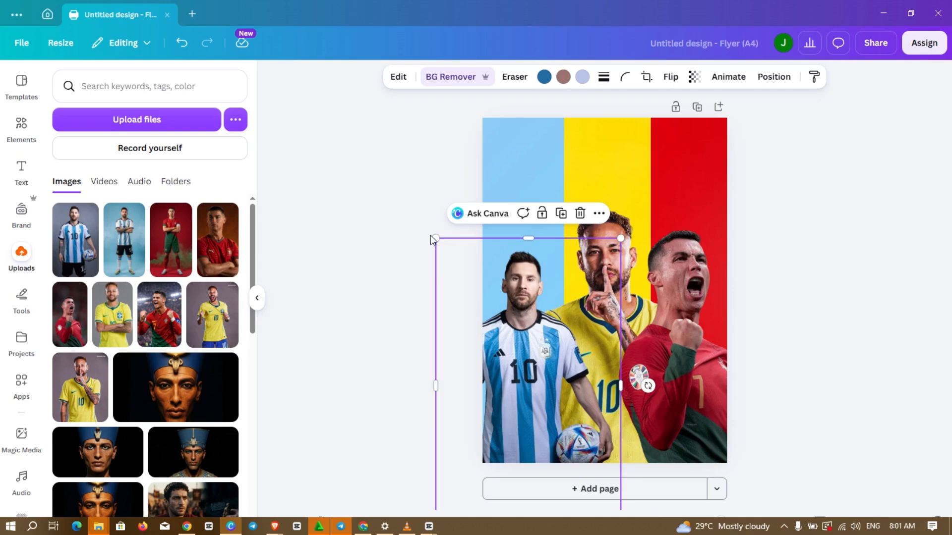
{"action": "left_click_drag", "start_coordinate": [432, 239], "coordinate": [399, 228]}
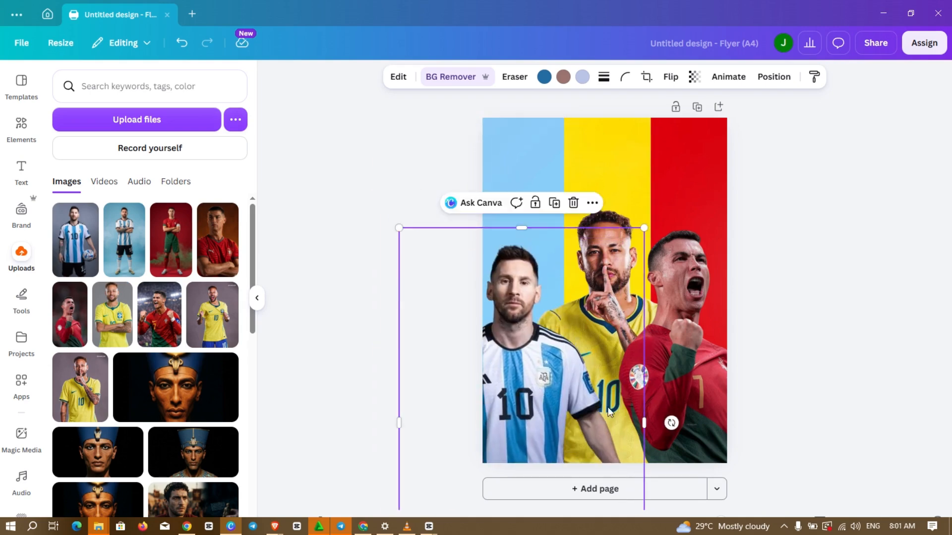
{"action": "left_click", "coordinate": [810, 284]}
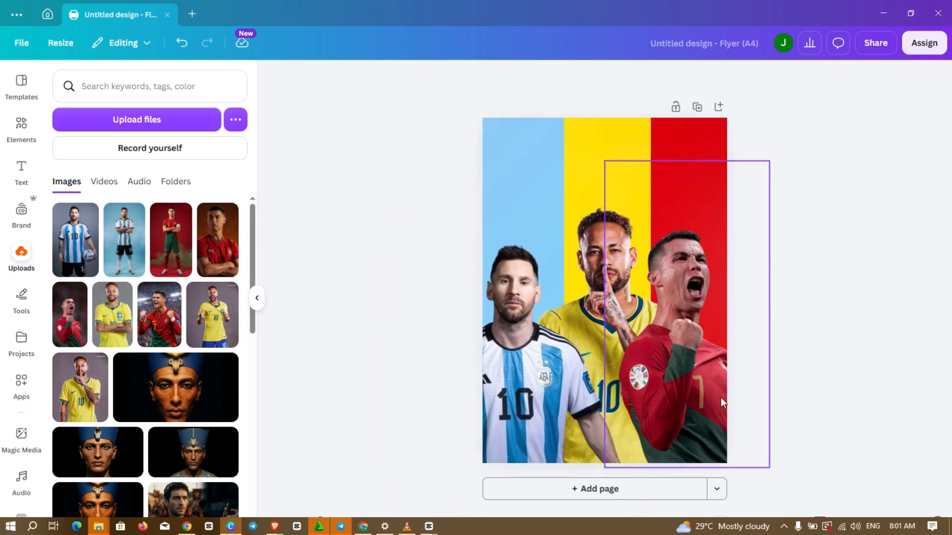
Add a text box reading "MESSI" to the page
{"action": "left_click", "coordinate": [21, 171]}
{"action": "left_click", "coordinate": [140, 124]}
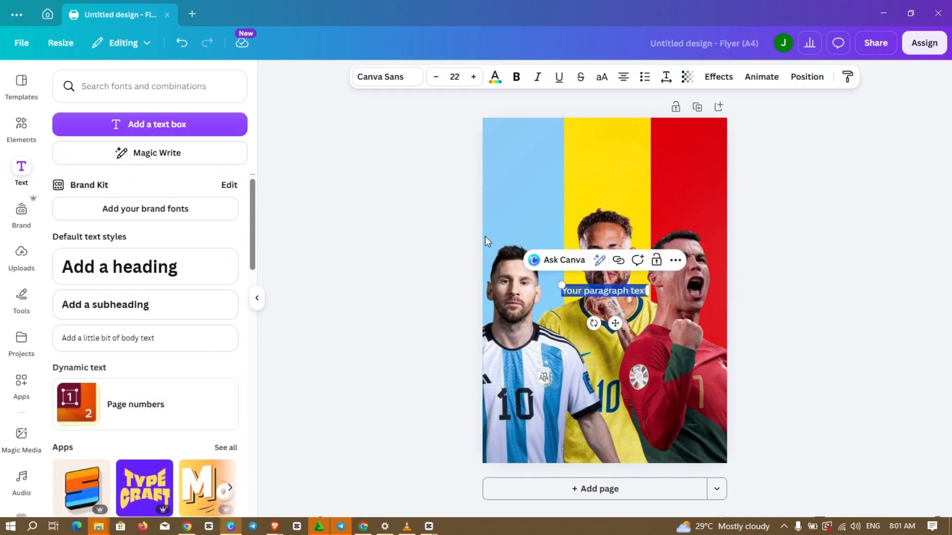
{"action": "type", "text": "mess"}
{"action": "key", "text": "BackSpace"}
{"action": "key", "text": "BackSpace"}
{"action": "key", "text": "BackSpace"}
{"action": "key", "text": "BackSpace"}
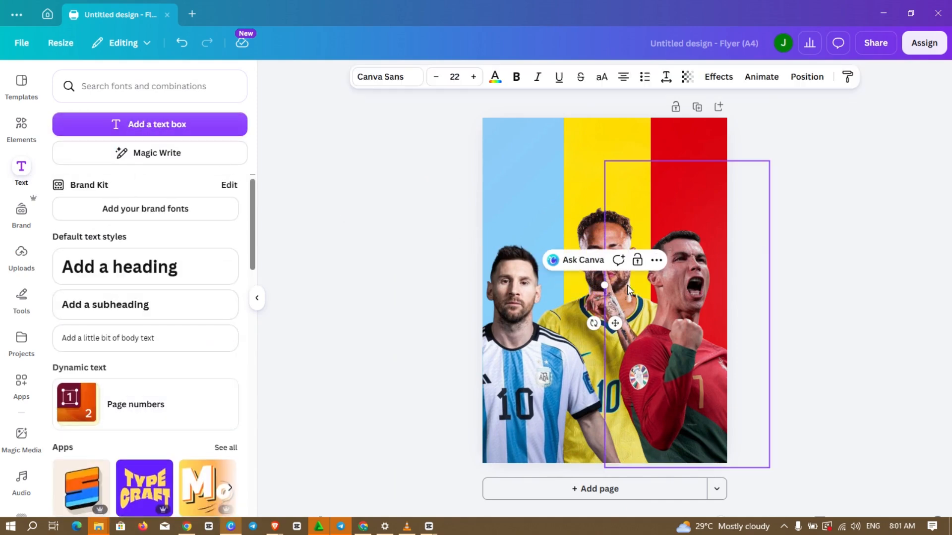
{"action": "type", "text": "MESSI"}
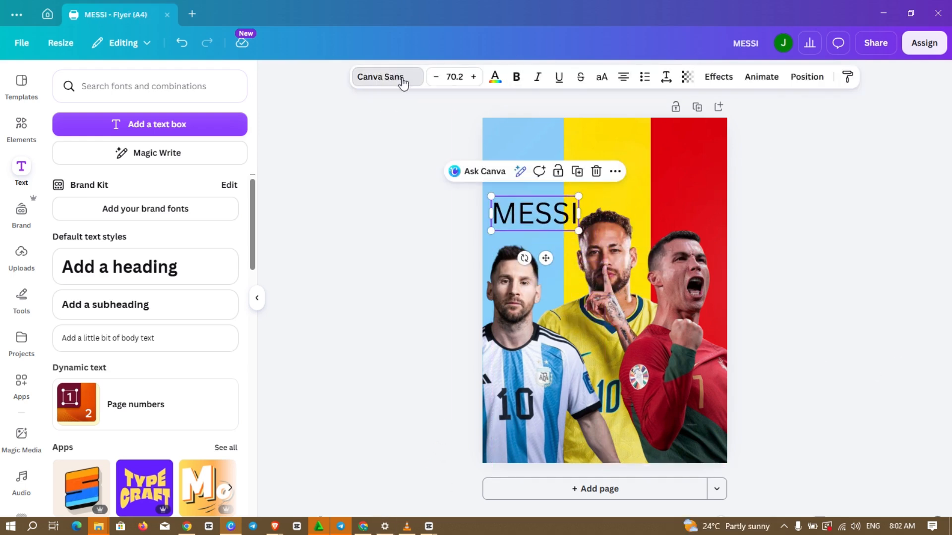
Set the MESSI text in Anton, enlarge it to size 115 and rotate it to run vertically above Messi's head
{"action": "left_click", "coordinate": [402, 79]}
{"action": "left_click", "coordinate": [125, 329]}
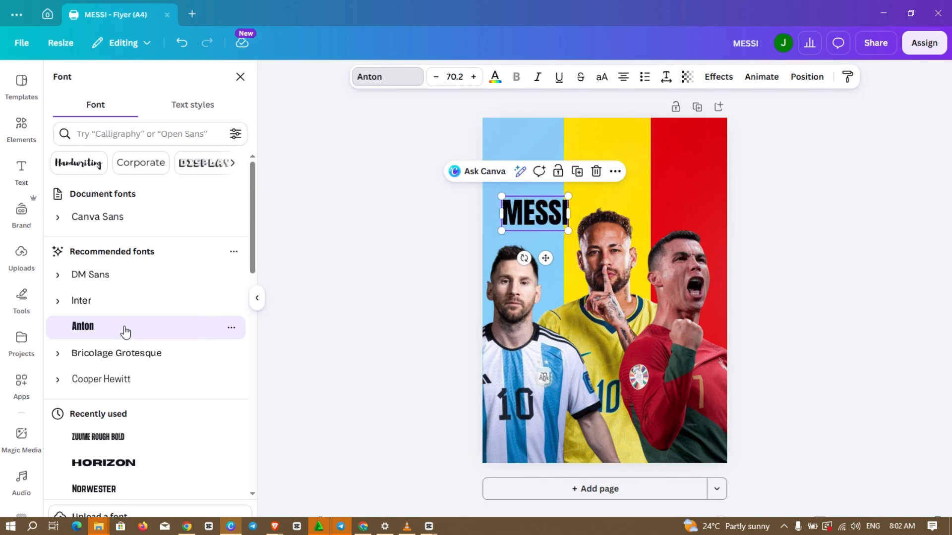
{"action": "left_click_drag", "start_coordinate": [497, 191], "coordinate": [478, 182]}
{"action": "left_click_drag", "start_coordinate": [568, 231], "coordinate": [578, 237]}
{"action": "left_click_drag", "start_coordinate": [538, 212], "coordinate": [580, 204]}
{"action": "left_click_drag", "start_coordinate": [573, 257], "coordinate": [619, 204]}
{"action": "left_click_drag", "start_coordinate": [575, 209], "coordinate": [521, 177]}
{"action": "left_click_drag", "start_coordinate": [544, 222], "coordinate": [550, 240]}
{"action": "left_click_drag", "start_coordinate": [534, 302], "coordinate": [534, 308]}
{"action": "left_click", "coordinate": [521, 181]}
Color the MESSI text white, align it on the light blue stripe and give it a soft shadow effect
{"action": "left_click", "coordinate": [494, 77]}
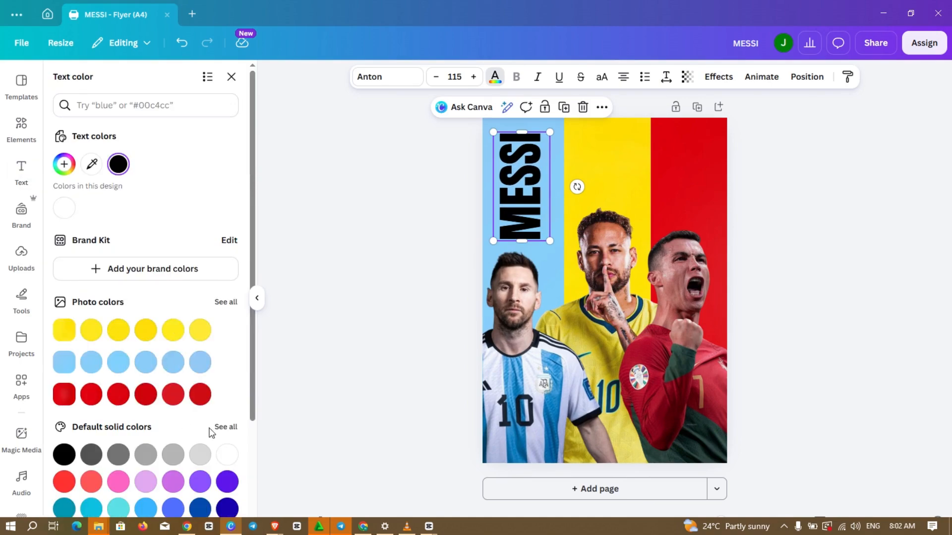
{"action": "left_click", "coordinate": [693, 167]}
{"action": "left_click", "coordinate": [526, 185]}
{"action": "left_click_drag", "start_coordinate": [527, 184], "coordinate": [524, 183]}
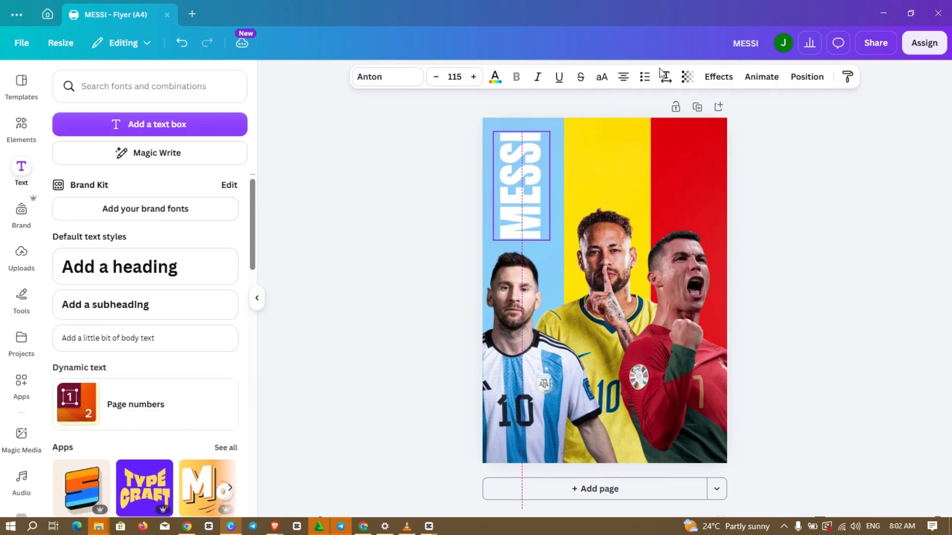
{"action": "left_click", "coordinate": [528, 124]}
{"action": "left_click", "coordinate": [718, 77]}
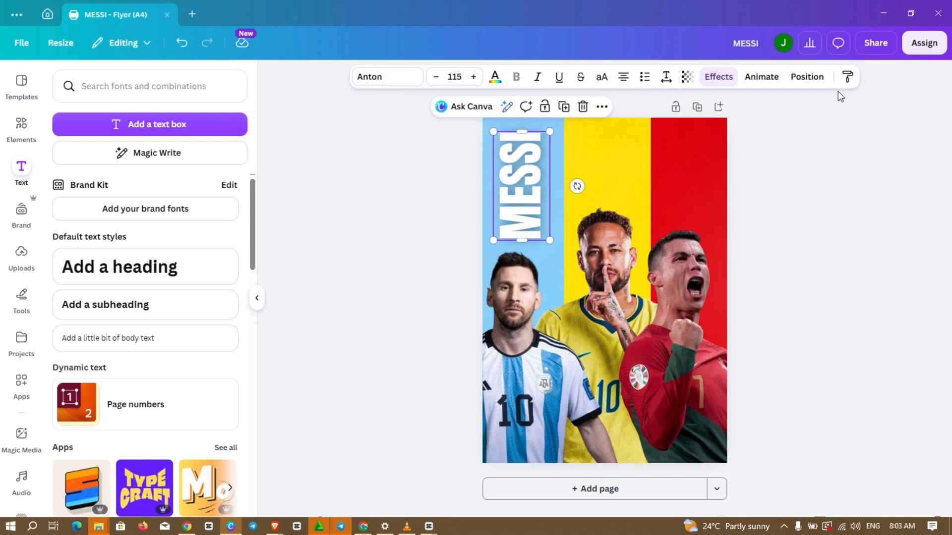
Duplicate the MESSI text onto the yellow stripe and change the copy's wording to "NEYMAR"
{"action": "left_click", "coordinate": [564, 107]}
{"action": "double_click", "coordinate": [597, 201]}
{"action": "type", "text": "NEYMAR"}
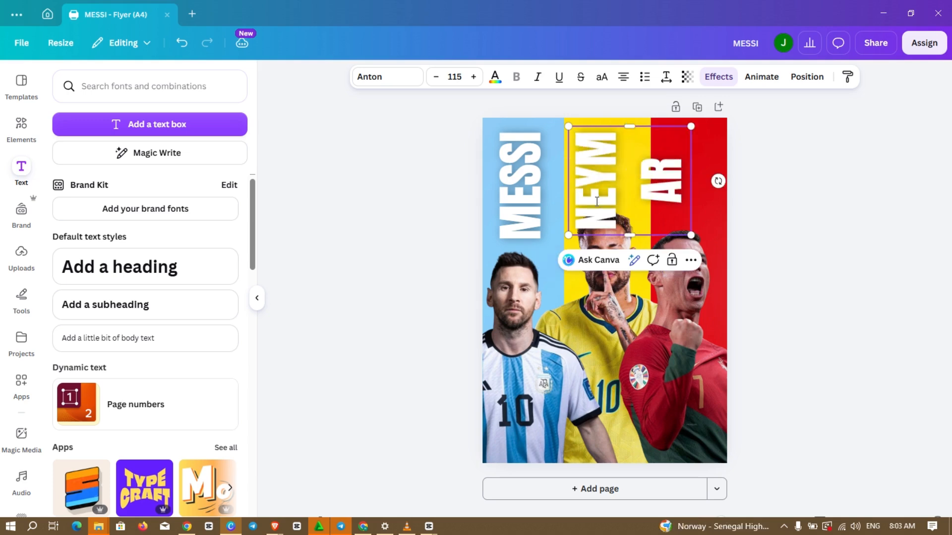
Lengthen the NEYMAR text box so the name fits one line, shrink it to size 94.3 and move it up
{"action": "left_click_drag", "start_coordinate": [630, 235], "coordinate": [636, 295]}
{"action": "left_click", "coordinate": [748, 278]}
{"action": "left_click", "coordinate": [592, 305]}
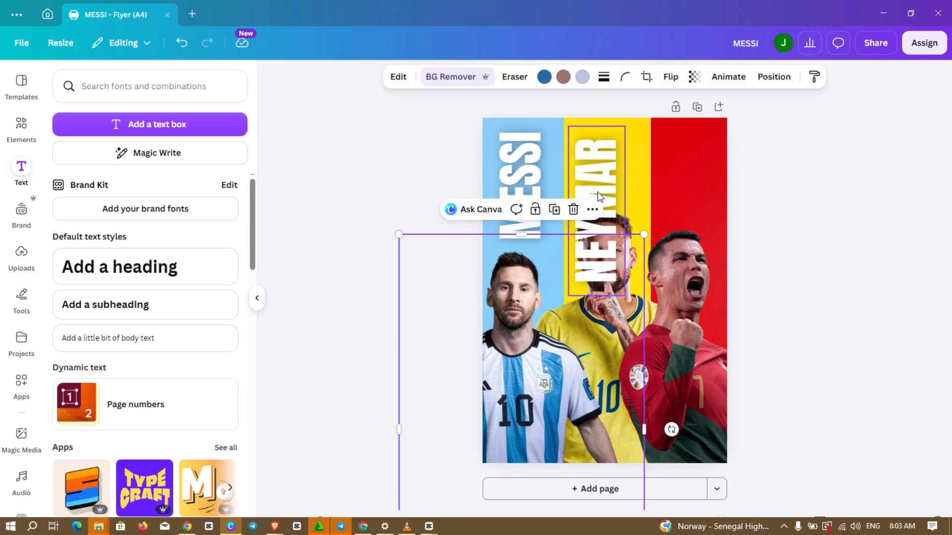
{"action": "left_click", "coordinate": [597, 223]}
{"action": "left_click_drag", "start_coordinate": [568, 126], "coordinate": [590, 156]}
{"action": "left_click_drag", "start_coordinate": [600, 223], "coordinate": [607, 171]}
Move the Messi and Ronaldo cutouts slightly lower on their stripes
{"action": "left_click_drag", "start_coordinate": [515, 307], "coordinate": [512, 323]}
{"action": "left_click", "coordinate": [849, 261]}
{"action": "left_click_drag", "start_coordinate": [686, 292], "coordinate": [686, 323]}
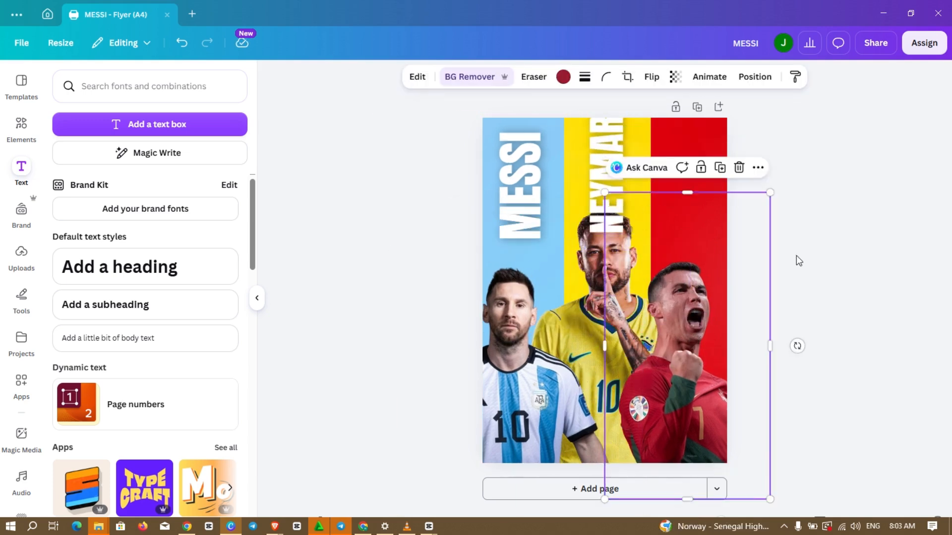
{"action": "left_click", "coordinate": [797, 261]}
Lower the Neymar cutout and bring the NEYMAR text down so the whole name sits on the yellow stripe above his head
{"action": "mouse_move", "coordinate": [589, 238]}
{"action": "left_mouse_down"}
{"action": "mouse_move", "coordinate": [593, 188]}
{"action": "mouse_move", "coordinate": [599, 253]}
{"action": "left_mouse_up"}
{"action": "left_click", "coordinate": [615, 158]}
{"action": "left_click_drag", "start_coordinate": [615, 158], "coordinate": [611, 204]}
{"action": "left_click_drag", "start_coordinate": [600, 265], "coordinate": [602, 275]}
{"action": "left_click", "coordinate": [807, 179]}
{"action": "left_click_drag", "start_coordinate": [624, 170], "coordinate": [622, 181]}
{"action": "left_click", "coordinate": [791, 176]}
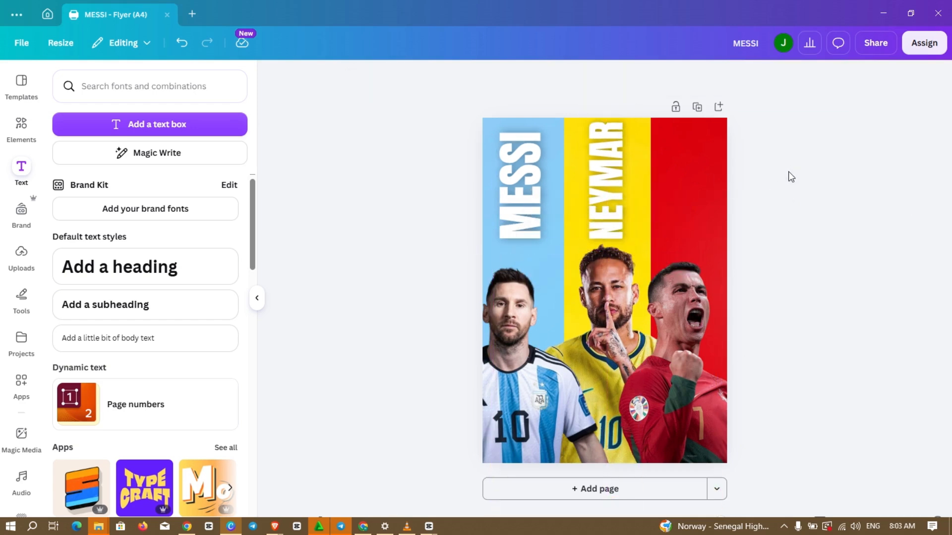
{"action": "right_click", "coordinate": [608, 196]}
{"action": "left_click", "coordinate": [607, 189]}
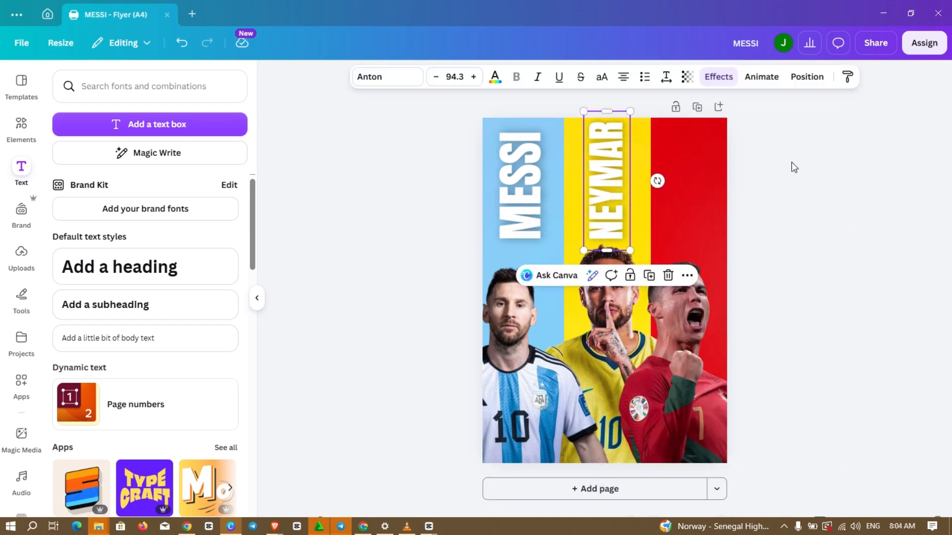
{"action": "left_click", "coordinate": [793, 167]}
Duplicate the NEYMAR text onto the red stripe and change the copy's wording to "CR7"
{"action": "left_click", "coordinate": [615, 180]}
{"action": "left_click", "coordinate": [648, 275]}
{"action": "left_click_drag", "start_coordinate": [623, 200], "coordinate": [697, 199]}
{"action": "double_click", "coordinate": [684, 197]}
{"action": "type", "text": "C"}
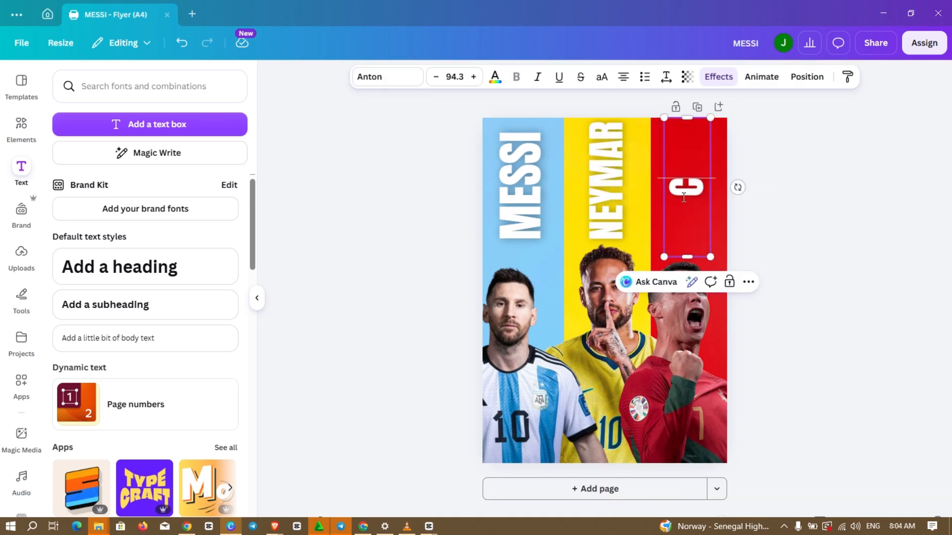
{"action": "left_click", "coordinate": [775, 287]}
Enlarge the CR7 text and move it up near the upper end of the red stripe
{"action": "left_click", "coordinate": [695, 221]}
{"action": "left_click_drag", "start_coordinate": [710, 256], "coordinate": [717, 275]}
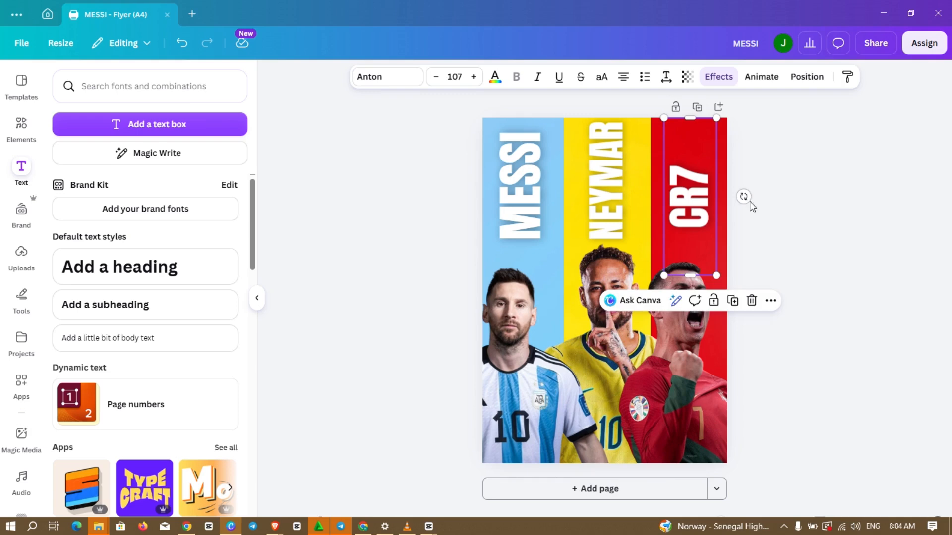
{"action": "left_click_drag", "start_coordinate": [717, 118], "coordinate": [721, 106]}
{"action": "left_click", "coordinate": [748, 137]}
{"action": "left_click_drag", "start_coordinate": [694, 184], "coordinate": [695, 152]}
{"action": "left_click", "coordinate": [831, 254]}
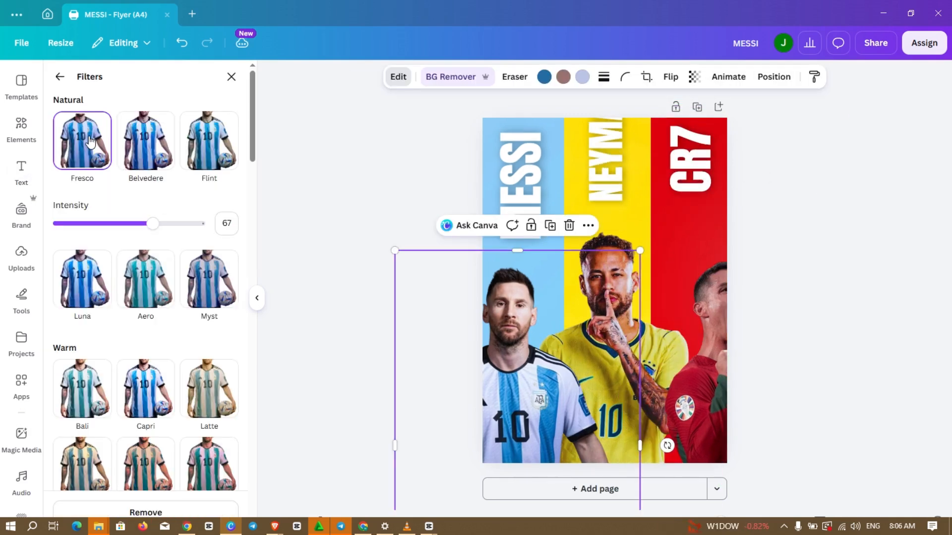
Compare Natural filters including Fresco and Luna on the Messi cutout and keep the teal-toned look
{"action": "left_click", "coordinate": [104, 268]}
{"action": "left_click", "coordinate": [152, 228]}
{"action": "key", "text": "ctrl+z"}
{"action": "key", "text": "ctrl+z"}
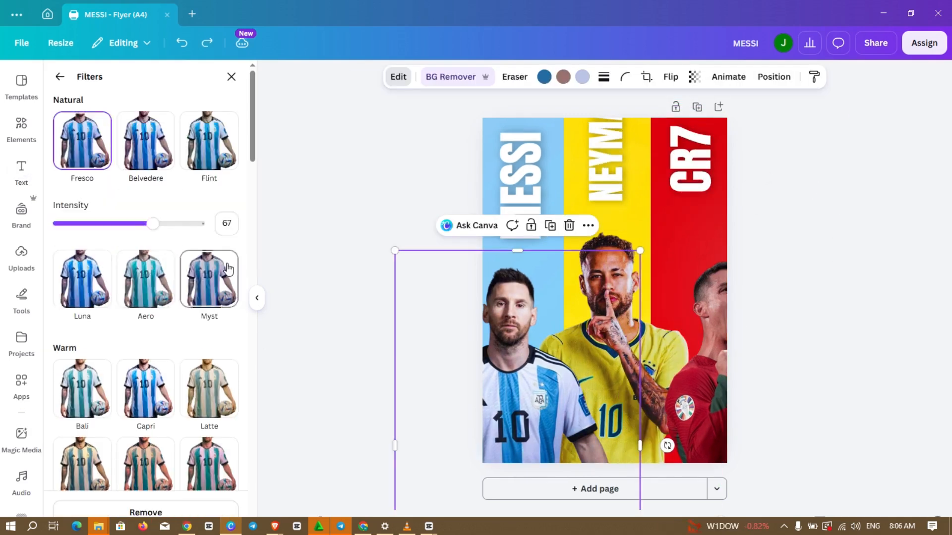
{"action": "key", "text": "ctrl+z"}
{"action": "key", "text": "ctrl+y"}
{"action": "key", "text": "ctrl+y"}
{"action": "key", "text": "ctrl+y"}
{"action": "key", "text": "ctrl+y"}
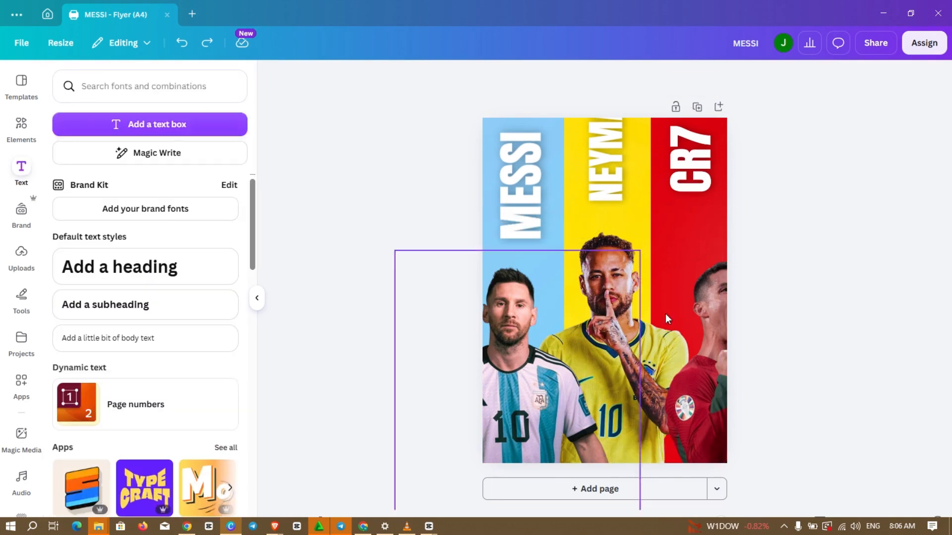
Replace the Ronaldo cutout with the uploaded stadium celebration photo of Ronaldo, with its background removed
{"action": "left_click", "coordinate": [21, 128]}
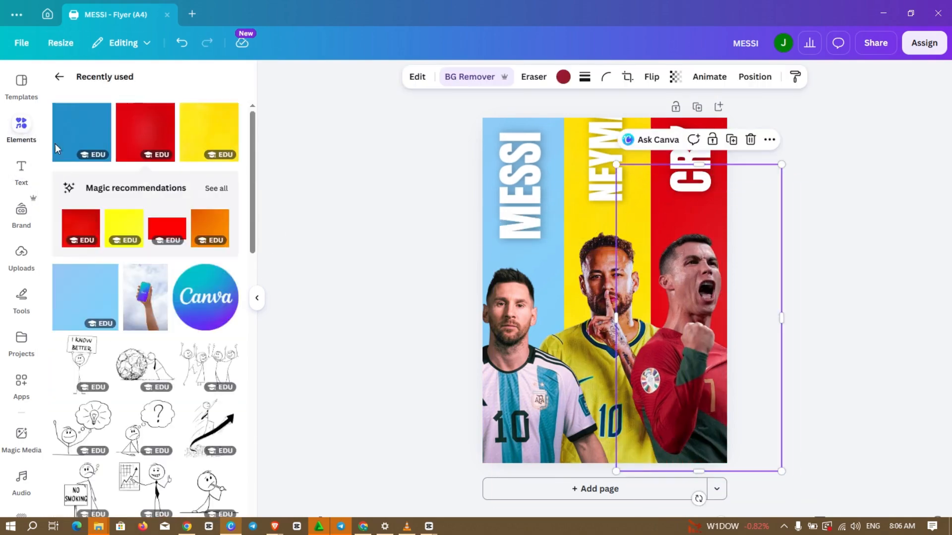
{"action": "left_click", "coordinate": [21, 257]}
{"action": "left_click", "coordinate": [159, 312]}
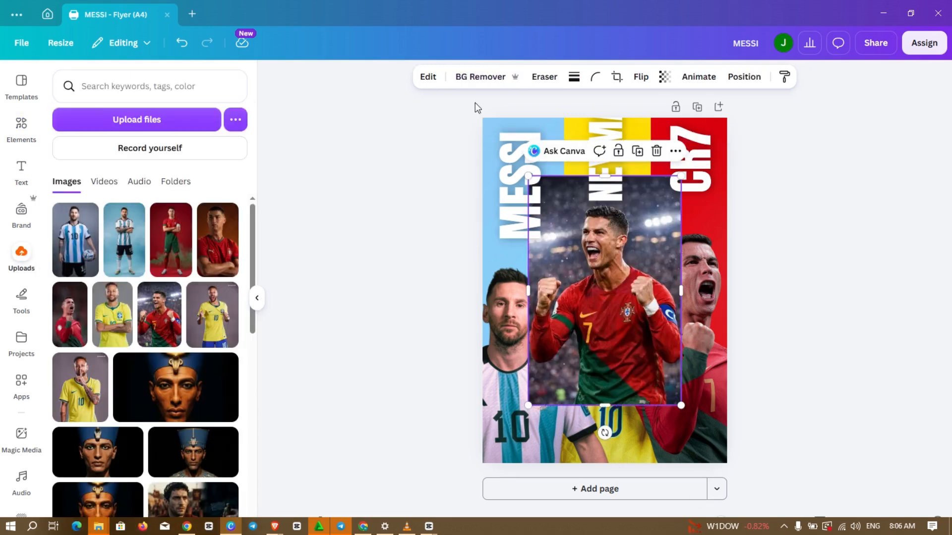
{"action": "key", "text": "Delete"}
{"action": "left_click", "coordinate": [649, 362]}
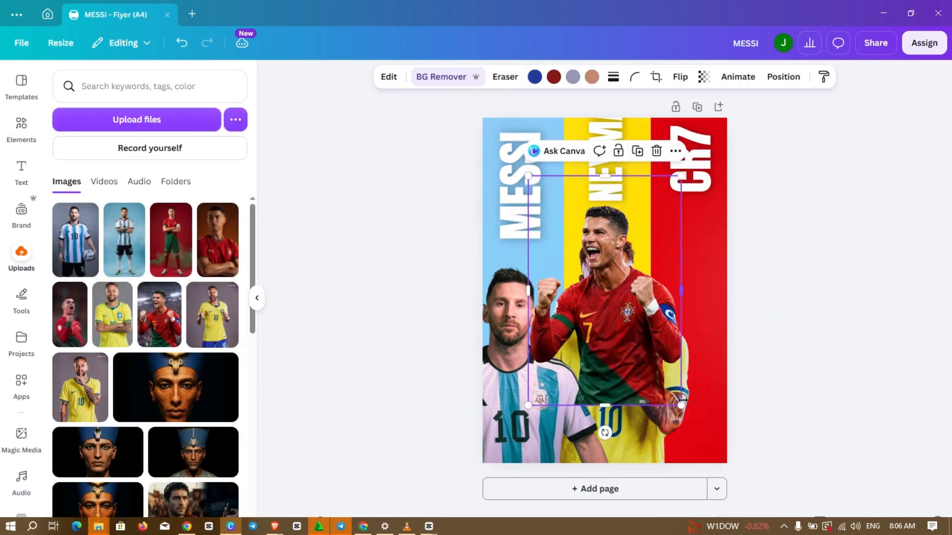
Enlarge the new Ronaldo cutout, place it on the red stripe and give it more vivid colors
{"action": "left_click_drag", "start_coordinate": [682, 405], "coordinate": [713, 448]}
{"action": "left_click_drag", "start_coordinate": [637, 328], "coordinate": [701, 360]}
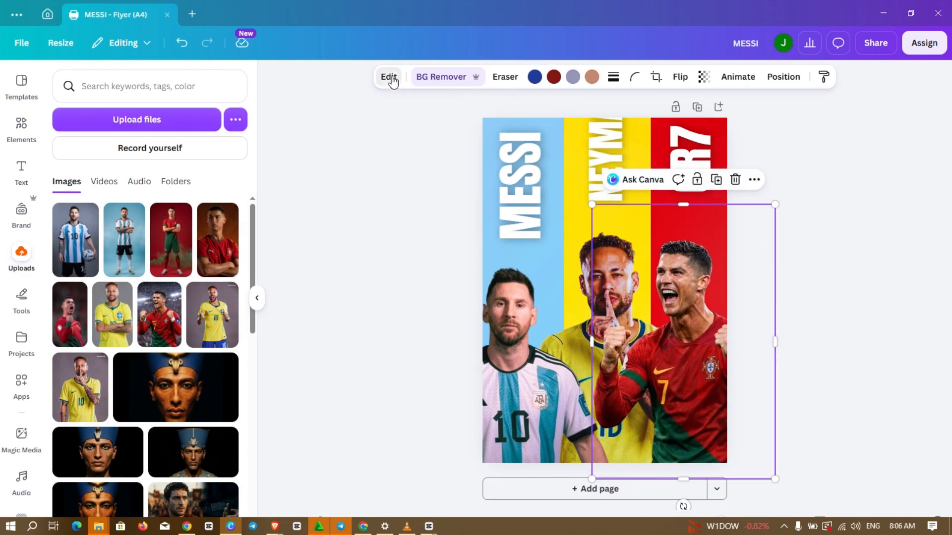
{"action": "left_click", "coordinate": [389, 77]}
{"action": "scroll", "coordinate": [136, 318], "scroll_direction": "down", "scroll_amount": 3}
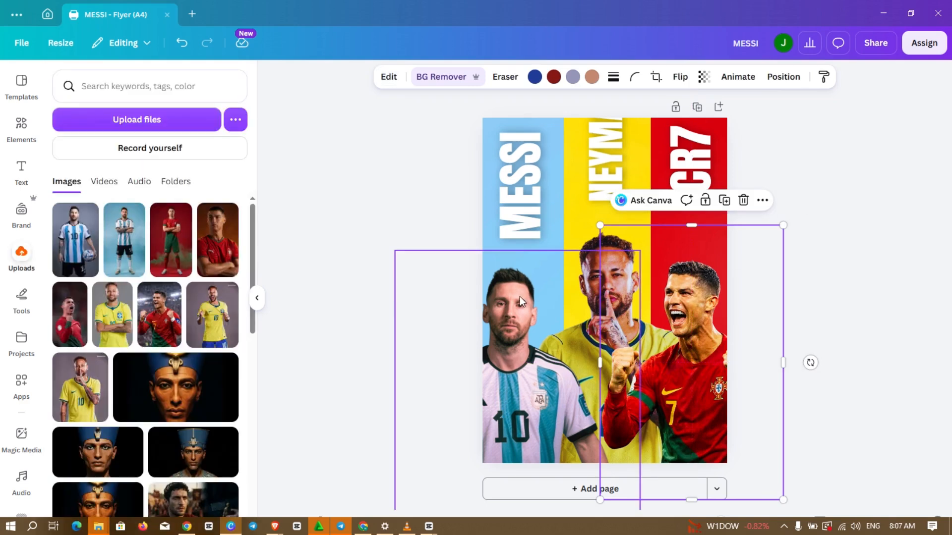
Lower the NEYMAR text and the Neymar cutout, shifting the Ronaldo cutout aside and back onto the red stripe
{"action": "left_click", "coordinate": [886, 225]}
{"action": "left_click_drag", "start_coordinate": [605, 180], "coordinate": [605, 199]}
{"action": "left_click", "coordinate": [679, 323]}
{"action": "left_click_drag", "start_coordinate": [679, 322], "coordinate": [742, 323]}
{"action": "left_click", "coordinate": [643, 303]}
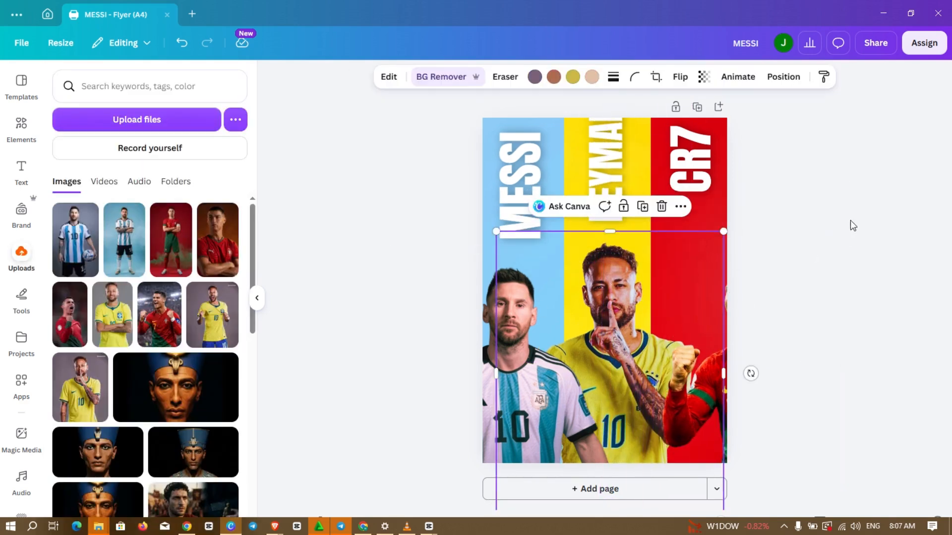
{"action": "left_click_drag", "start_coordinate": [838, 225], "coordinate": [781, 222]}
Raise the Messi cutout slightly and lower the CR7 and NEYMAR texts to line up better with the MESSI text
{"action": "left_click", "coordinate": [526, 350]}
{"action": "left_click_drag", "start_coordinate": [525, 349], "coordinate": [525, 344]}
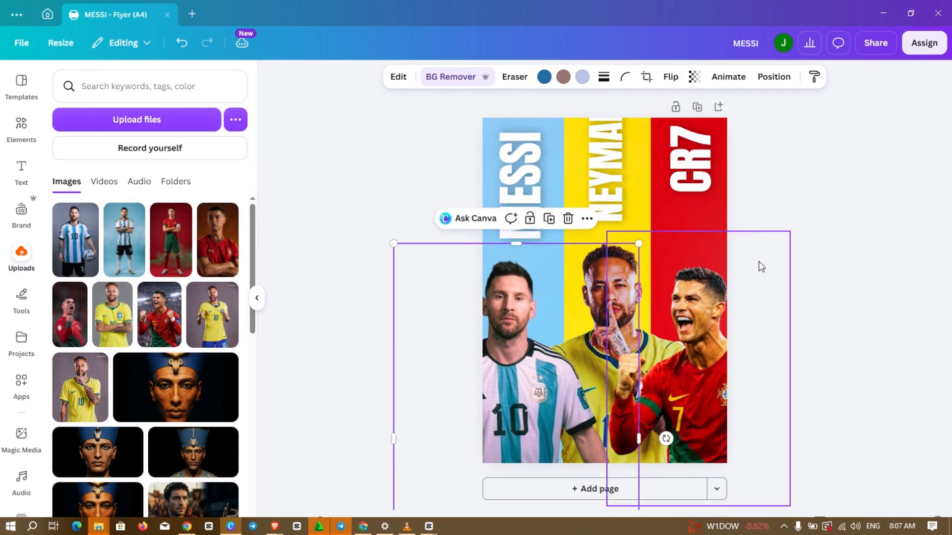
{"action": "left_click", "coordinate": [891, 178]}
{"action": "left_click_drag", "start_coordinate": [690, 158], "coordinate": [690, 191]}
{"action": "left_click_drag", "start_coordinate": [621, 180], "coordinate": [621, 199]}
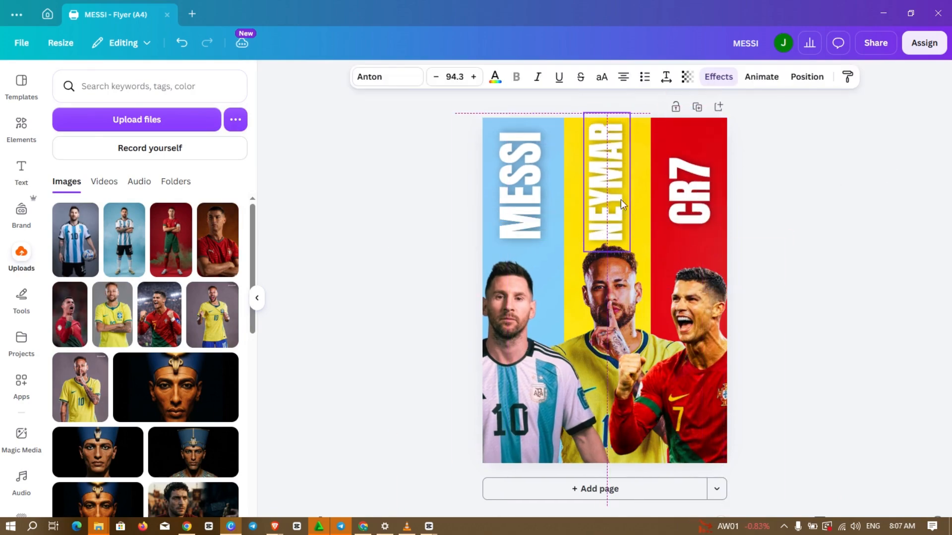
{"action": "left_click", "coordinate": [876, 166]}
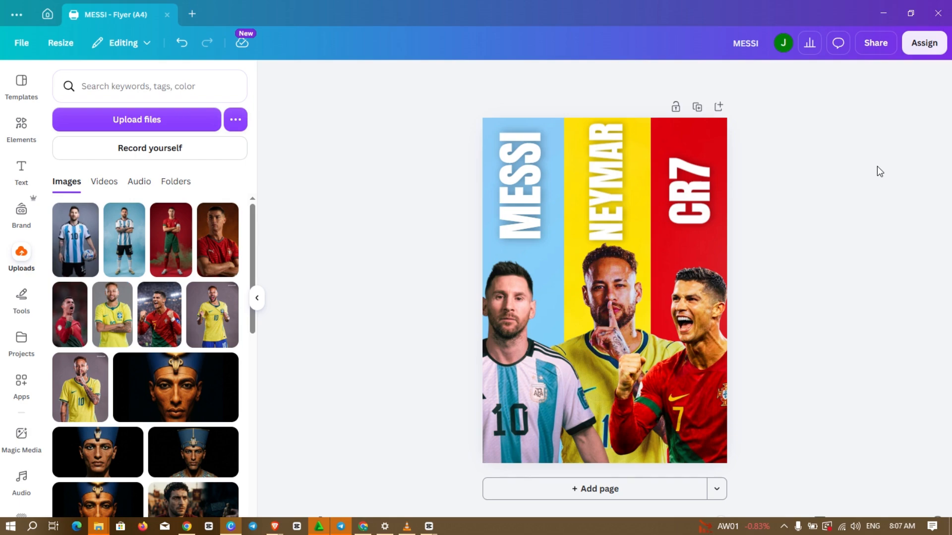
Shrink the Ronaldo cutout into the page's lower corner on the red stripe and shift the Messi cutout up and outward
{"action": "scroll", "coordinate": [656, 363], "scroll_direction": "up", "scroll_amount": 5}
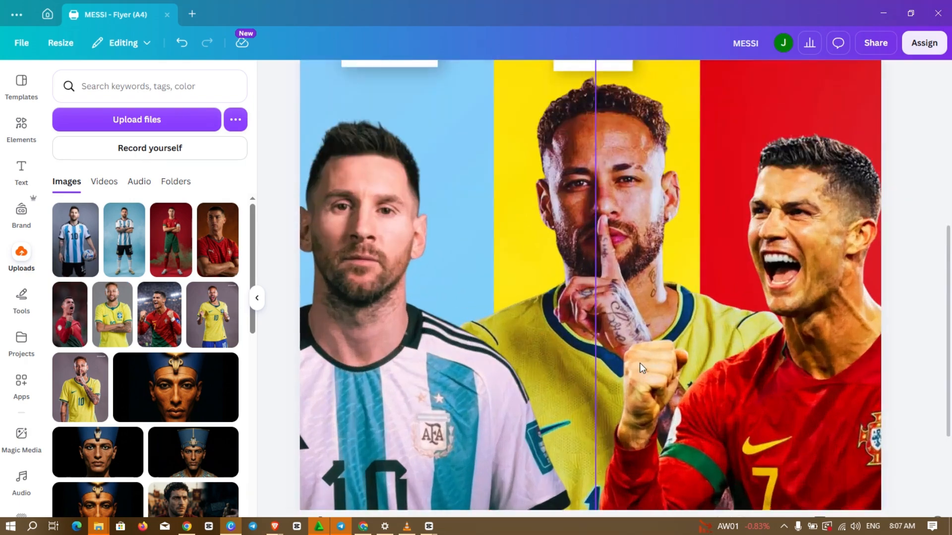
{"action": "scroll", "coordinate": [640, 368], "scroll_direction": "down", "scroll_amount": 5}
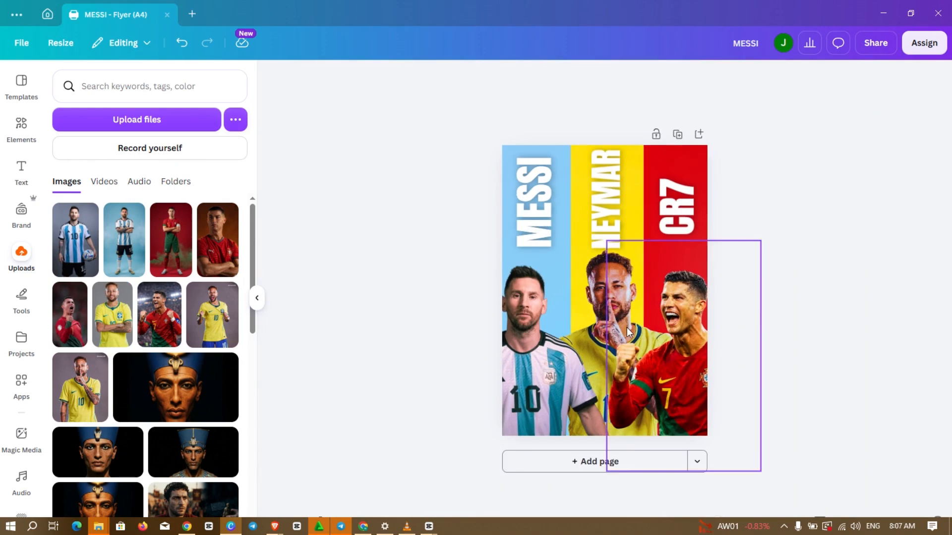
{"action": "scroll", "coordinate": [627, 331], "scroll_direction": "up", "scroll_amount": 1}
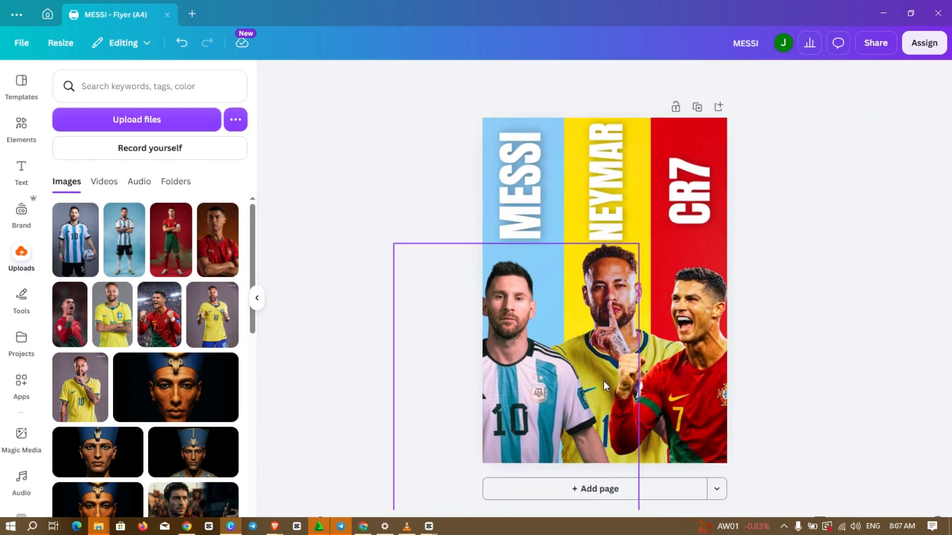
{"action": "left_click", "coordinate": [603, 381]}
{"action": "left_click_drag", "start_coordinate": [606, 230], "coordinate": [684, 351]}
{"action": "left_click", "coordinate": [516, 357]}
{"action": "left_click_drag", "start_coordinate": [515, 357], "coordinate": [461, 190]}
Shrink the Neymar cutout and place it at the foot of the yellow stripe
{"action": "left_click", "coordinate": [620, 302]}
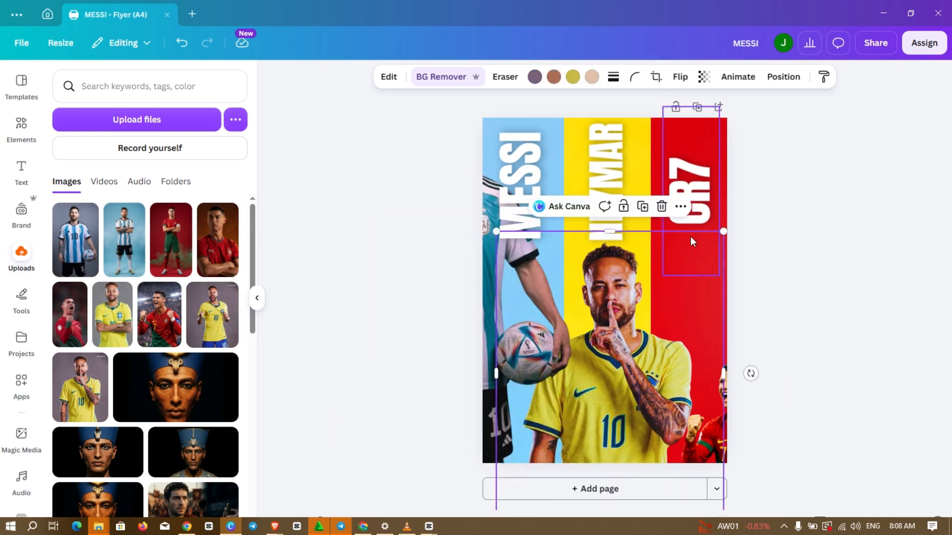
{"action": "left_click_drag", "start_coordinate": [495, 231], "coordinate": [602, 361]}
{"action": "left_click_drag", "start_coordinate": [649, 407], "coordinate": [635, 411]}
{"action": "mouse_move", "coordinate": [682, 346]}
{"action": "left_mouse_down"}
{"action": "mouse_move", "coordinate": [659, 335]}
{"action": "mouse_move", "coordinate": [677, 363]}
{"action": "left_mouse_up"}
{"action": "left_click", "coordinate": [634, 416]}
{"action": "left_click_drag", "start_coordinate": [597, 374], "coordinate": [600, 415]}
Narrow the red stripe to a slim band behind Ronaldo and widen the yellow stripe to meet it
{"action": "left_click", "coordinate": [664, 292]}
{"action": "left_click_drag", "start_coordinate": [652, 289], "coordinate": [684, 289]}
{"action": "left_click", "coordinate": [694, 380]}
{"action": "left_click_drag", "start_coordinate": [688, 366], "coordinate": [689, 381]}
{"action": "left_click", "coordinate": [621, 354]}
{"action": "left_click_drag", "start_coordinate": [651, 290], "coordinate": [686, 293]}
Shrink the CR7 and NEYMAR texts and move them down, with CR7 directly above the small Ronaldo cutout
{"action": "left_click", "coordinate": [689, 199]}
{"action": "left_click_drag", "start_coordinate": [662, 107], "coordinate": [691, 186]}
{"action": "left_click_drag", "start_coordinate": [702, 223], "coordinate": [705, 354]}
{"action": "left_click", "coordinate": [614, 219]}
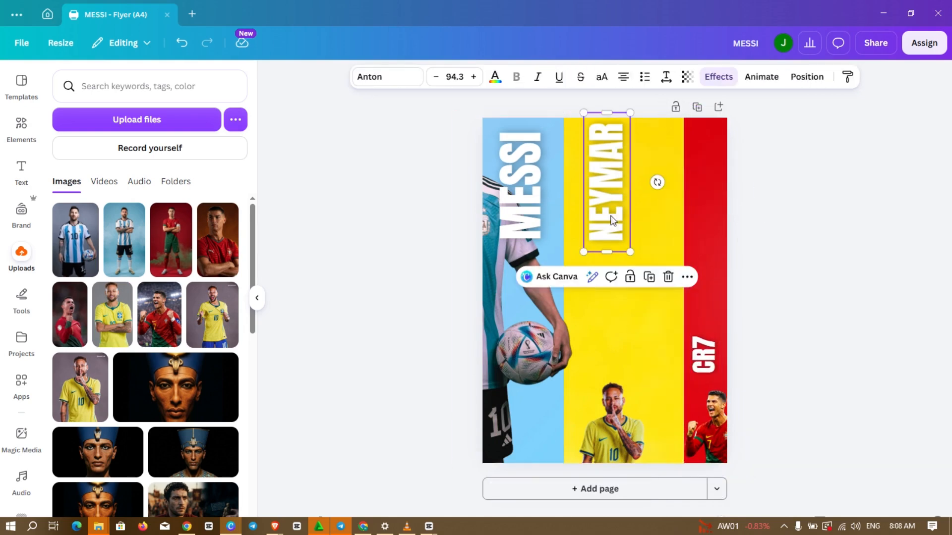
{"action": "left_click_drag", "start_coordinate": [583, 112], "coordinate": [601, 171]}
{"action": "left_click_drag", "start_coordinate": [616, 211], "coordinate": [655, 324]}
Set the small Neymar cutout beside Ronaldo and widen the light blue stripe, leaving only a slim yellow band
{"action": "left_click_drag", "start_coordinate": [613, 422], "coordinate": [612, 415]}
{"action": "left_click", "coordinate": [620, 331]}
{"action": "left_click_drag", "start_coordinate": [456, 286], "coordinate": [634, 287]}
{"action": "left_click", "coordinate": [573, 379]}
Resize and center the Messi cutout on the widened light blue stripe and extend the stripe slightly toward the yellow
{"action": "left_click", "coordinate": [551, 285]}
{"action": "left_click_drag", "start_coordinate": [510, 267], "coordinate": [603, 394]}
{"action": "left_click_drag", "start_coordinate": [620, 203], "coordinate": [667, 181]}
{"action": "left_click_drag", "start_coordinate": [565, 306], "coordinate": [562, 361]}
{"action": "left_click", "coordinate": [609, 206]}
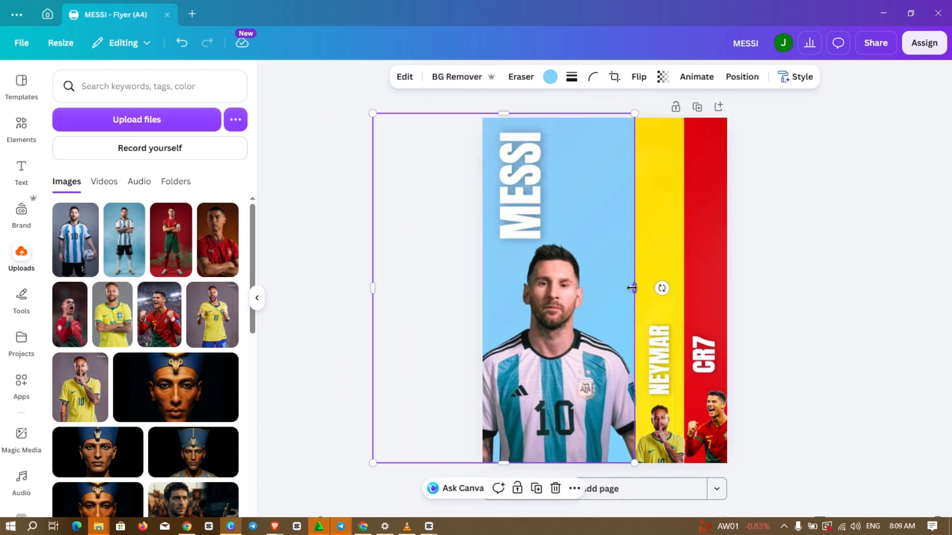
{"action": "left_click_drag", "start_coordinate": [632, 287], "coordinate": [640, 289]}
Rotate the MESSI text to horizontal, place it above Messi's head and enlarge it to size 128
{"action": "left_click", "coordinate": [525, 199]}
{"action": "left_click_drag", "start_coordinate": [570, 198], "coordinate": [520, 265]}
{"action": "left_click_drag", "start_coordinate": [537, 178], "coordinate": [571, 190]}
{"action": "left_click_drag", "start_coordinate": [500, 170], "coordinate": [488, 164]}
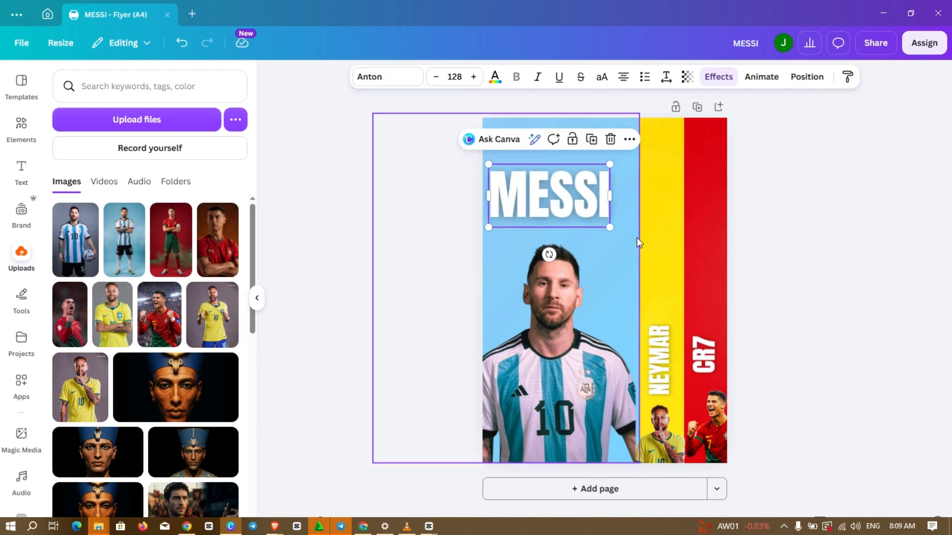
Recolor the light blue stripe behind Messi to the deeper blue #2BA2DF
{"action": "left_click", "coordinate": [622, 238]}
{"action": "left_click", "coordinate": [550, 77]}
{"action": "left_click", "coordinate": [64, 164]}
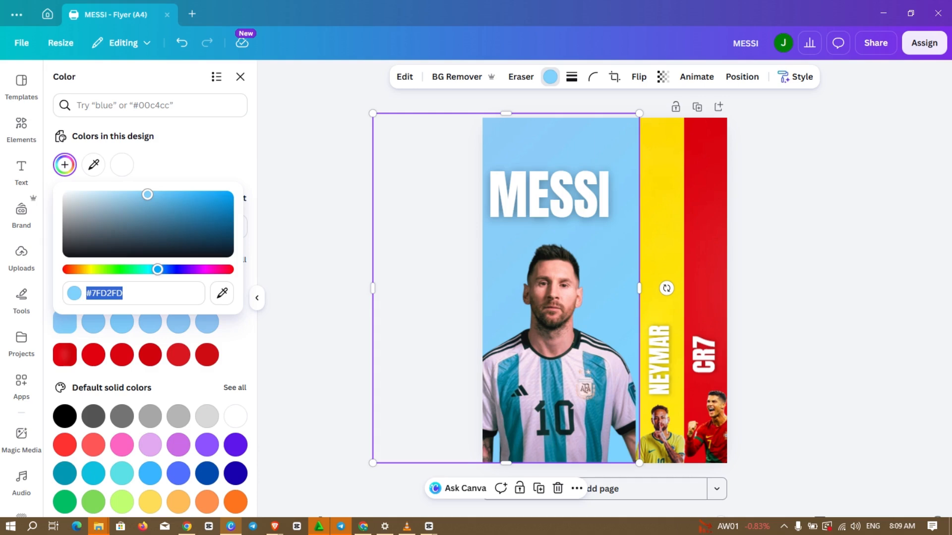
{"action": "left_click_drag", "start_coordinate": [177, 201], "coordinate": [199, 201]}
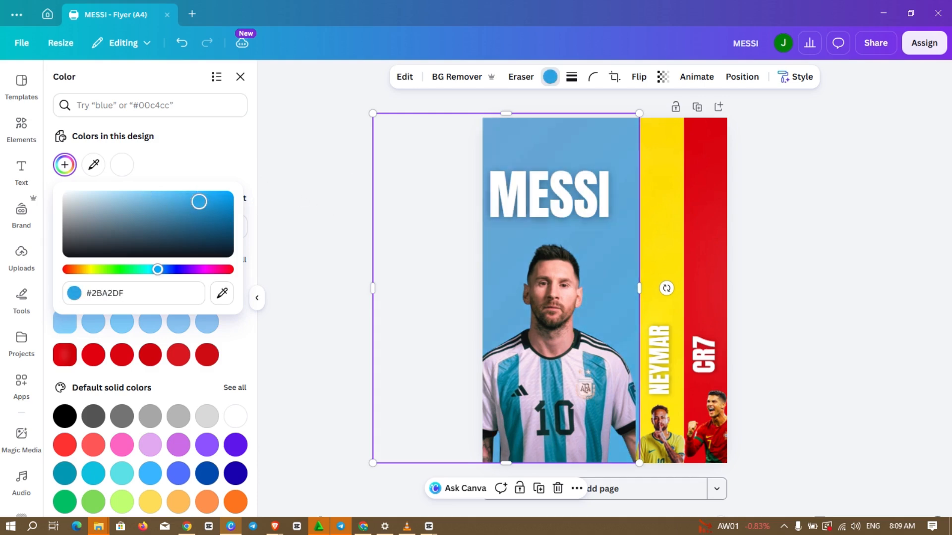
{"action": "left_click", "coordinate": [305, 171]}
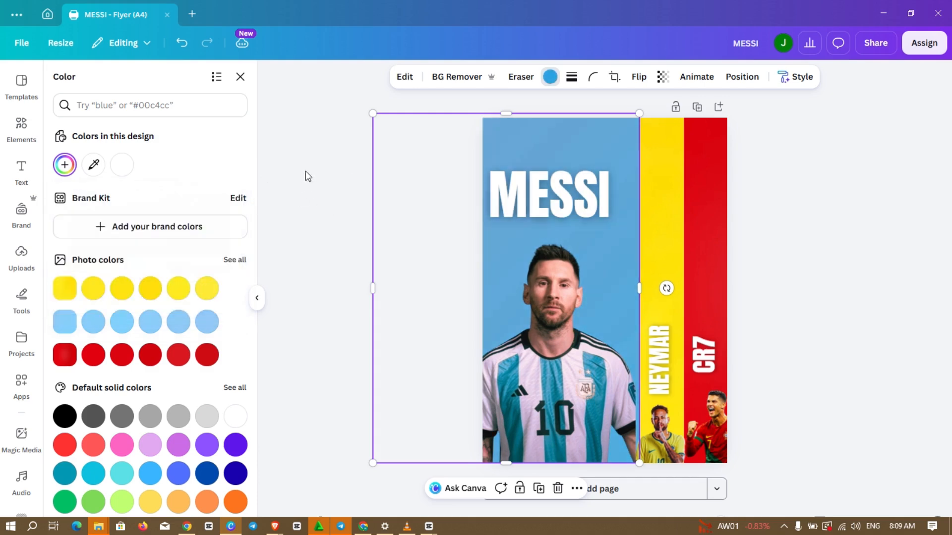
{"action": "left_click", "coordinate": [830, 211]}
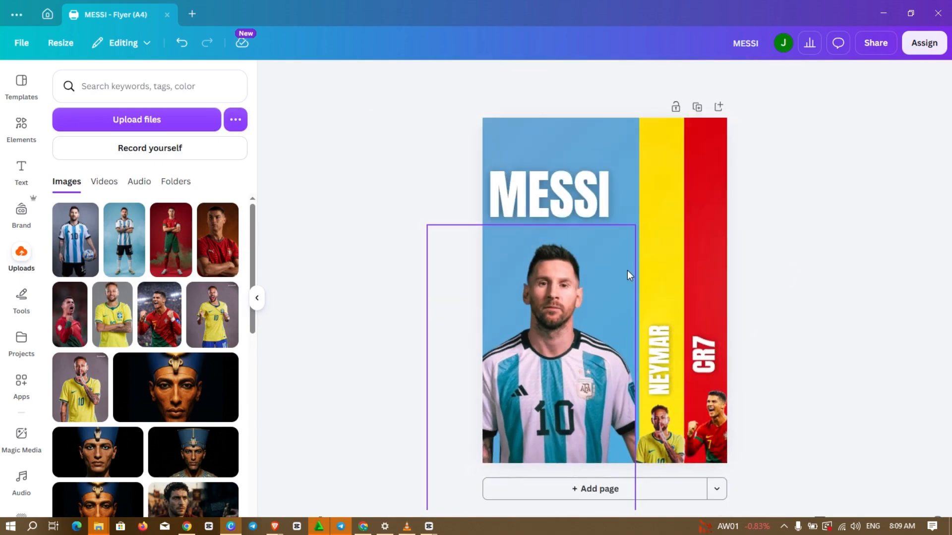
Narrow the blue stripe to a slim band and shrink the Messi cutout to fit at its foot
{"action": "left_click", "coordinate": [589, 288]}
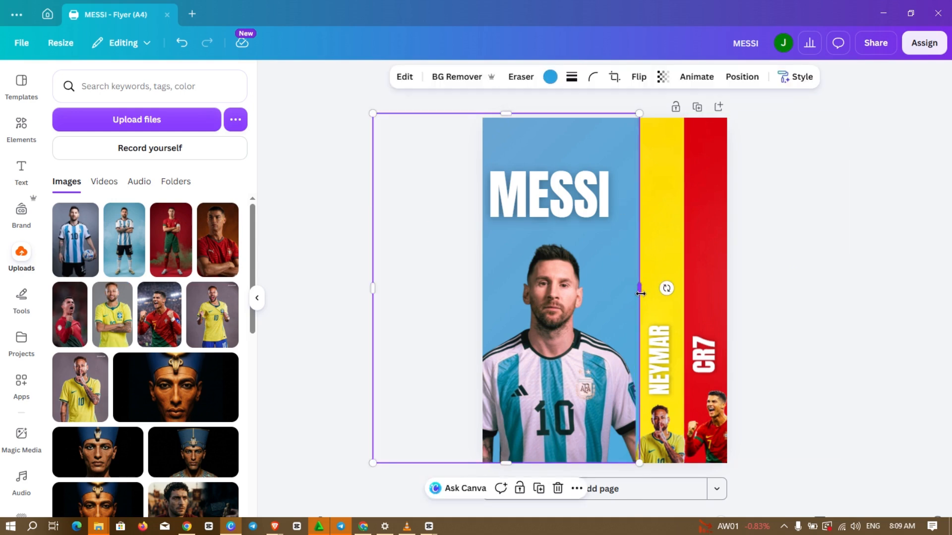
{"action": "left_click_drag", "start_coordinate": [640, 293], "coordinate": [523, 293]}
{"action": "left_click", "coordinate": [579, 288]}
{"action": "left_click_drag", "start_coordinate": [634, 226], "coordinate": [522, 376]}
{"action": "left_click", "coordinate": [520, 349]}
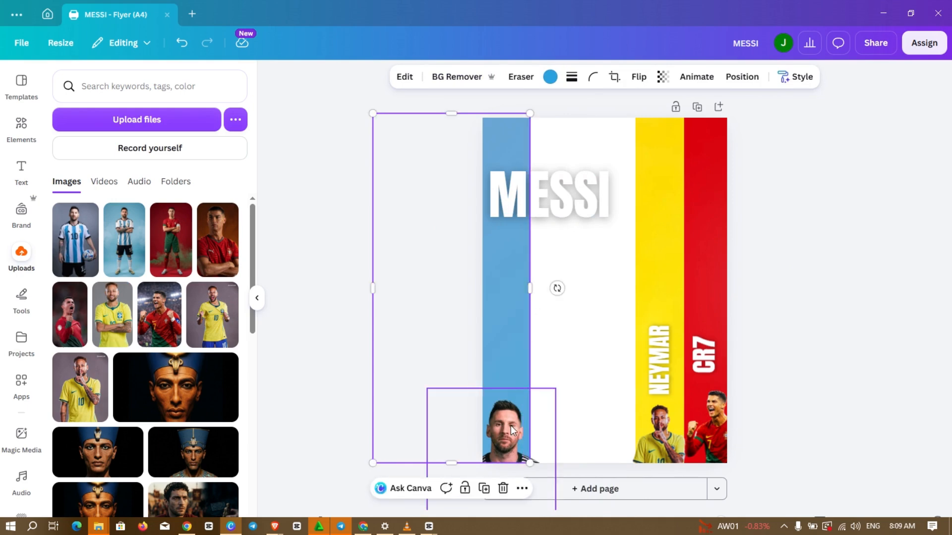
{"action": "left_click_drag", "start_coordinate": [503, 417], "coordinate": [514, 296]}
{"action": "left_click_drag", "start_coordinate": [563, 265], "coordinate": [519, 395]}
{"action": "left_click_drag", "start_coordinate": [503, 422], "coordinate": [516, 420]}
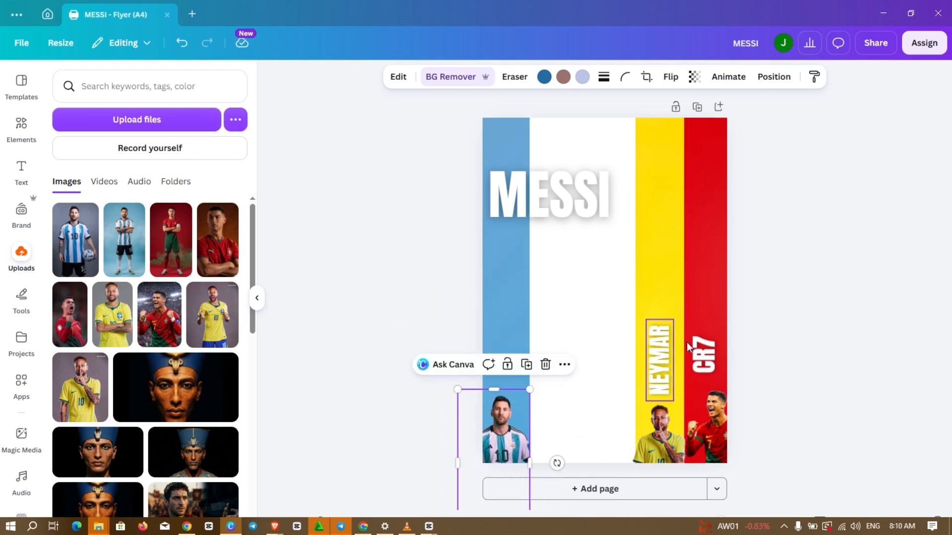
Move the red stripe next to the blue one and shift the yellow stripe to a slim band along the page's outer edge
{"action": "left_click_drag", "start_coordinate": [704, 290], "coordinate": [605, 287]}
{"action": "left_click", "coordinate": [681, 287]}
{"action": "left_click_drag", "start_coordinate": [684, 287], "coordinate": [727, 288]}
{"action": "left_click_drag", "start_coordinate": [638, 288], "coordinate": [684, 288]}
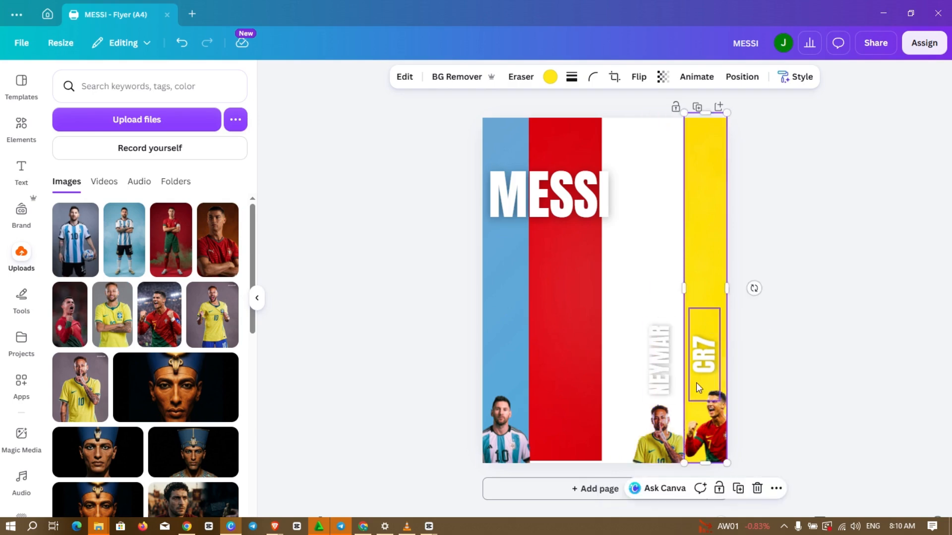
Move the Ronaldo cutout onto the red stripe and the small Neymar cutout to the foot of the yellow stripe
{"action": "left_click", "coordinate": [699, 404]}
{"action": "left_click_drag", "start_coordinate": [699, 404], "coordinate": [553, 312]}
{"action": "left_click", "coordinate": [656, 427]}
{"action": "left_click_drag", "start_coordinate": [656, 427], "coordinate": [696, 430]}
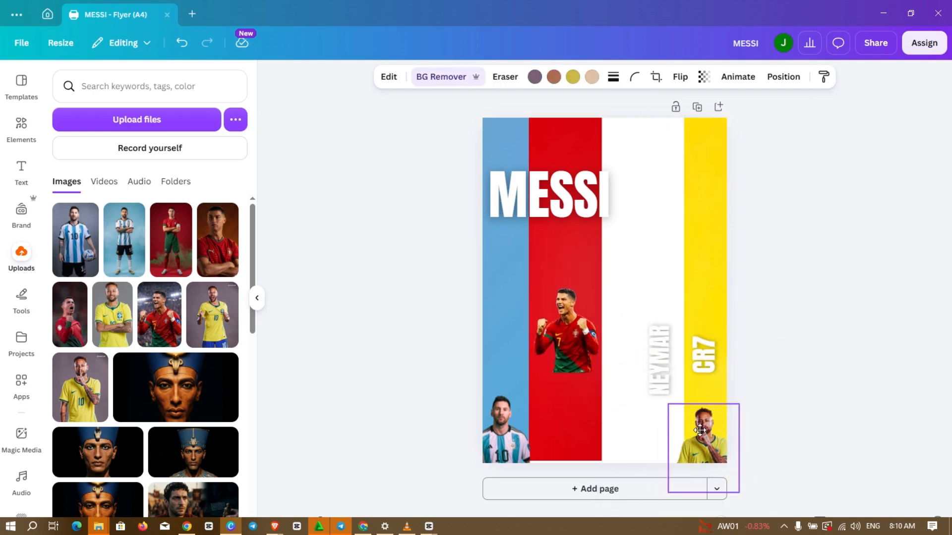
Widen the red stripe until it meets the yellow stripe and select the CR7 text
{"action": "left_click", "coordinate": [600, 294]}
{"action": "left_click_drag", "start_coordinate": [604, 287], "coordinate": [684, 290]}
{"action": "left_click", "coordinate": [704, 347]}
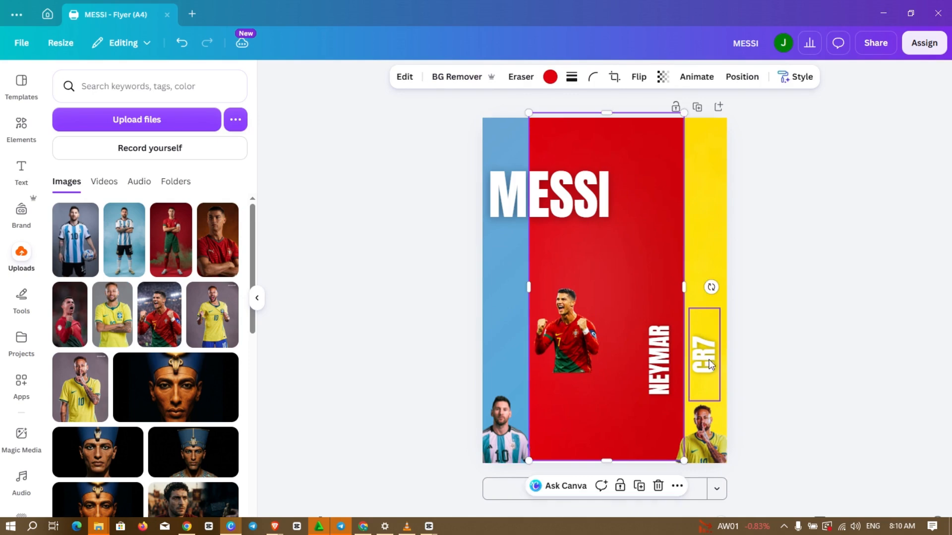
Move the CR7 text onto the red stripe and the NEYMAR text onto the yellow stripe above the small Neymar cutout
{"action": "left_click_drag", "start_coordinate": [704, 347], "coordinate": [607, 268]}
{"action": "left_click", "coordinate": [664, 365]}
{"action": "left_click_drag", "start_coordinate": [664, 364], "coordinate": [712, 366]}
Shrink the MESSI text to size 42.5, turn it vertical and place it on the blue stripe above the Messi cutout
{"action": "left_click", "coordinate": [550, 193]}
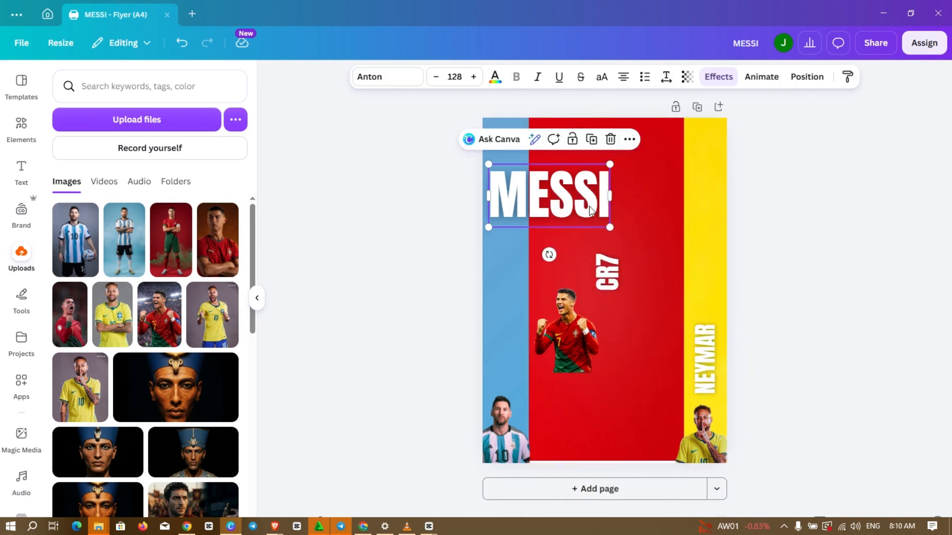
{"action": "left_click_drag", "start_coordinate": [612, 221], "coordinate": [525, 183]}
{"action": "left_click_drag", "start_coordinate": [496, 212], "coordinate": [504, 369]}
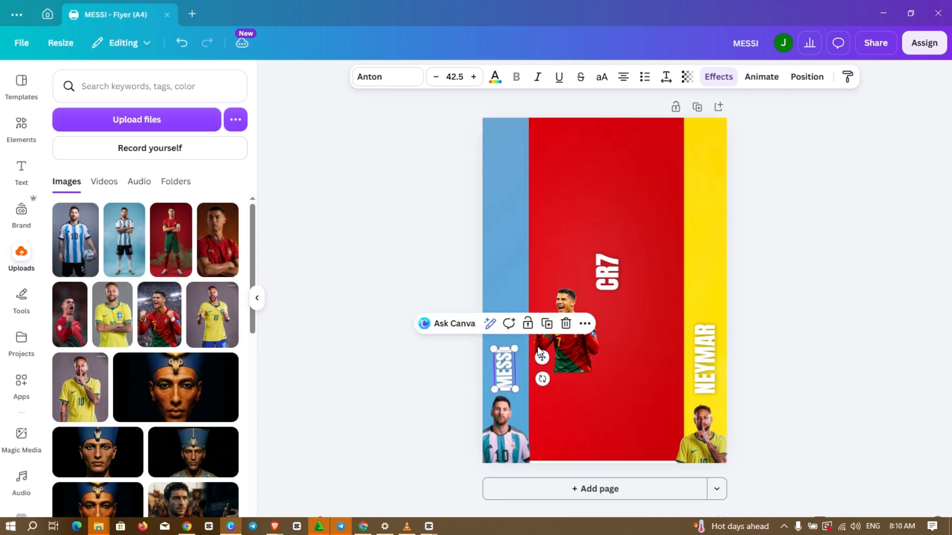
Enlarge the Ronaldo cutout until it fills the width of the red stripe, standing at the foot of the page
{"action": "left_click", "coordinate": [570, 355]}
{"action": "left_click_drag", "start_coordinate": [599, 373], "coordinate": [665, 472]}
{"action": "left_click_drag", "start_coordinate": [533, 275], "coordinate": [519, 255]}
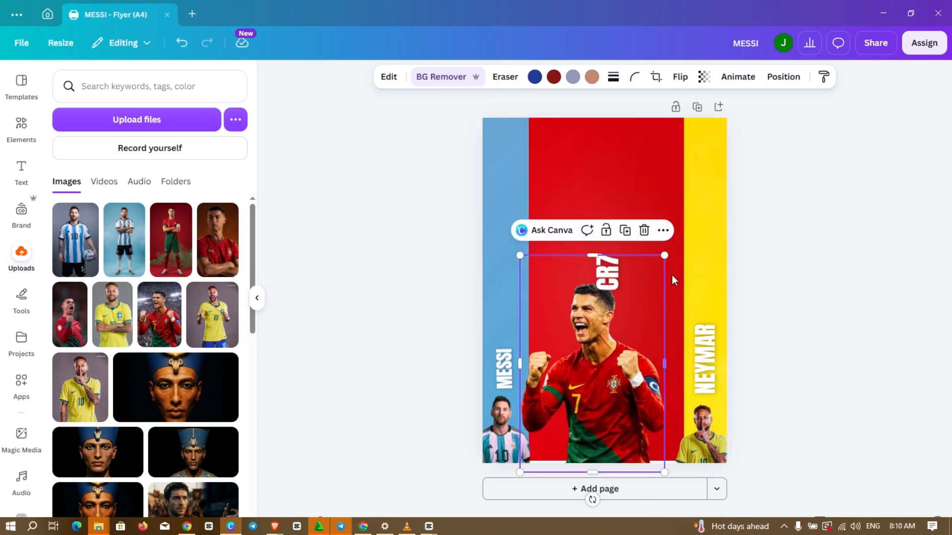
{"action": "left_click_drag", "start_coordinate": [664, 255], "coordinate": [687, 247]}
{"action": "left_click_drag", "start_coordinate": [650, 163], "coordinate": [646, 166]}
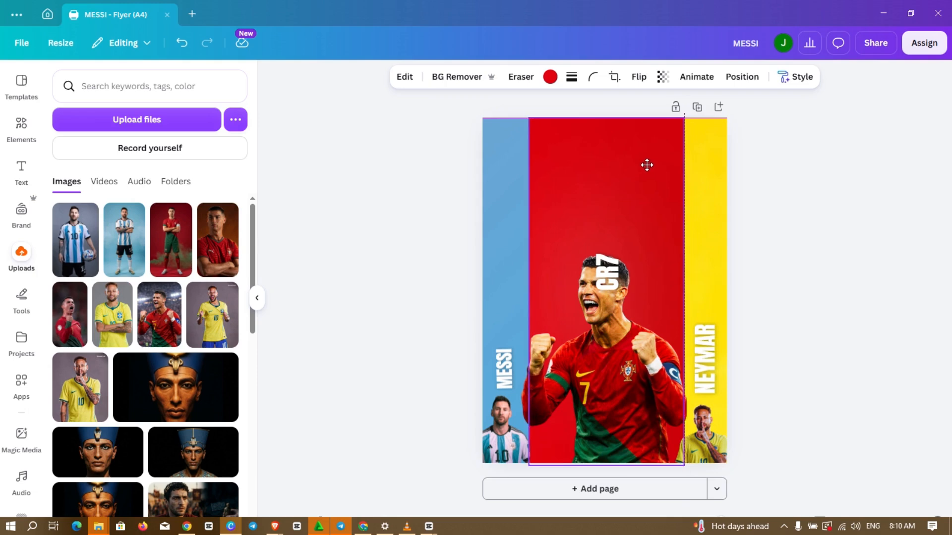
Turn the CR7 text horizontal, enlarge it and place it on the red stripe above Ronaldo's head
{"action": "left_click", "coordinate": [715, 295]}
{"action": "left_click", "coordinate": [539, 227]}
{"action": "left_click_drag", "start_coordinate": [519, 222], "coordinate": [510, 208]}
{"action": "mouse_move", "coordinate": [686, 208]}
{"action": "left_mouse_down"}
{"action": "mouse_move", "coordinate": [698, 195]}
{"action": "mouse_move", "coordinate": [692, 201]}
{"action": "left_mouse_up"}
{"action": "left_click_drag", "start_coordinate": [609, 269], "coordinate": [600, 216]}
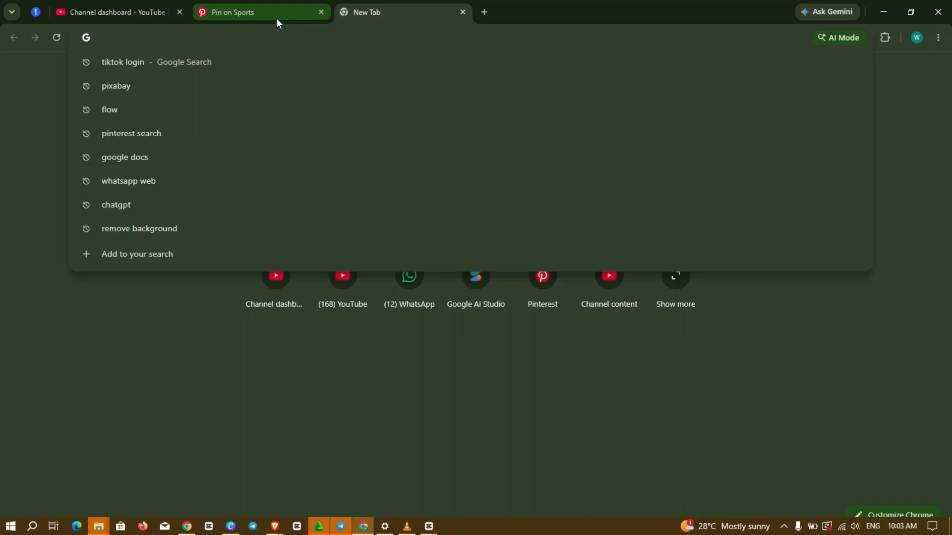
Switch to Pinterest in the browser and search for "WORLD CUP LOGO"
{"action": "left_click", "coordinate": [276, 18]}
{"action": "left_click", "coordinate": [320, 72]}
{"action": "type", "text": "woRLD CUP LOGP"}
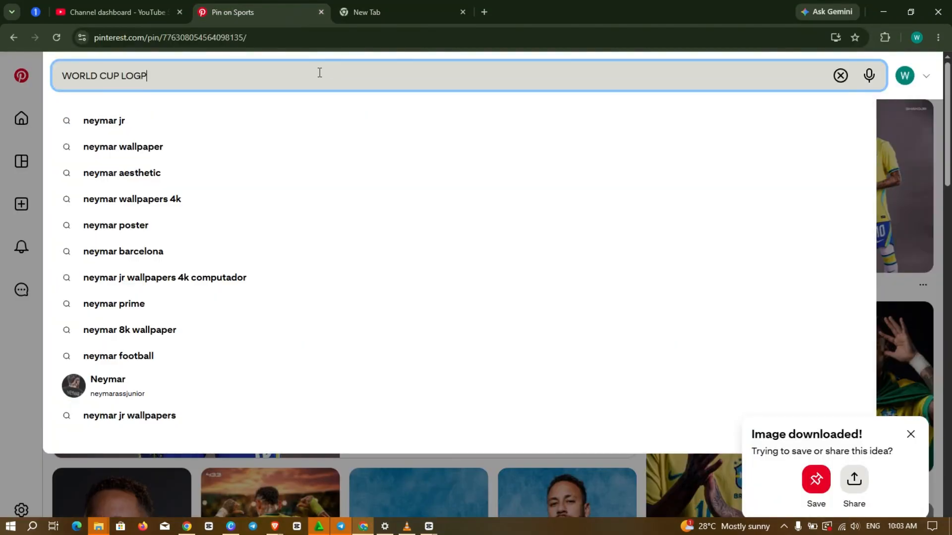
{"action": "key", "text": "BackSpace"}
{"action": "type", "text": "O"}
{"action": "key", "text": "Return"}
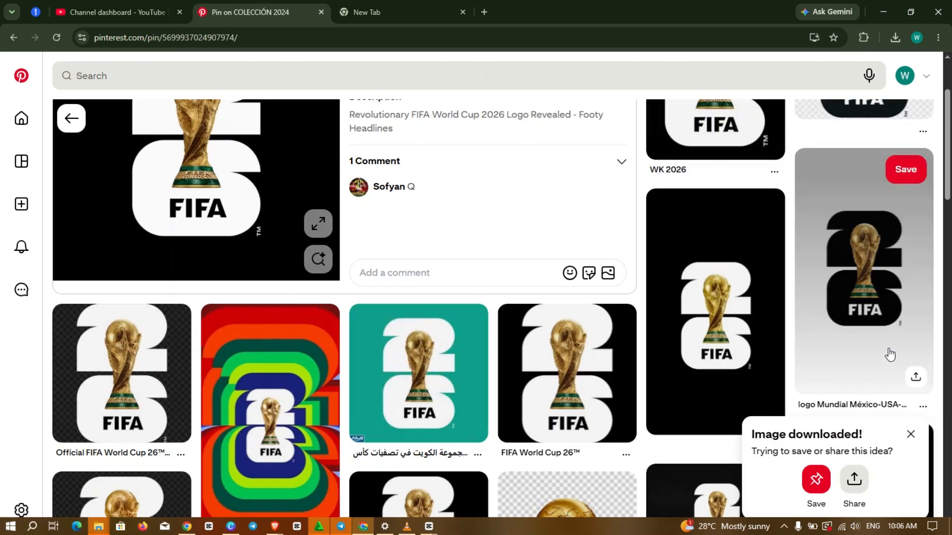
Download the black 2026 FIFA World Cup logo on the grey background, titled "logo Mundial México-USA-..."
{"action": "scroll", "coordinate": [921, 298], "scroll_direction": "down", "scroll_amount": 2}
{"action": "left_click", "coordinate": [923, 288]}
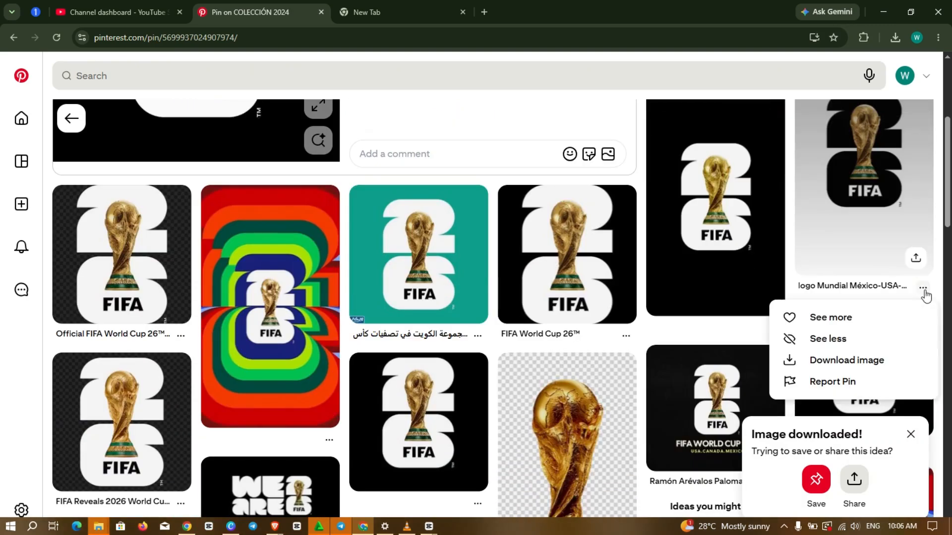
{"action": "left_click", "coordinate": [842, 366]}
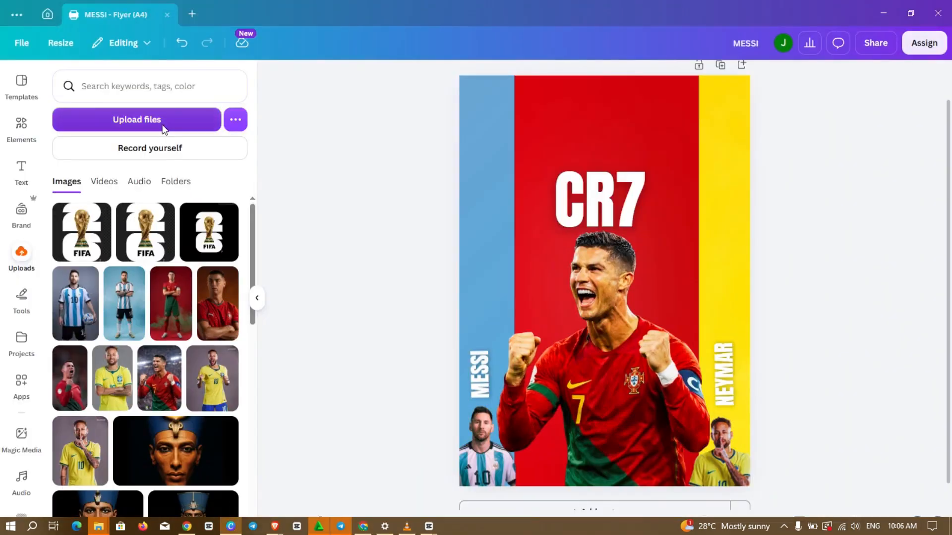
Switch to Canva, upload the logo Mundial México-USA-CANADA 2026 image, and place it on the flyer with its background removed
{"action": "left_click", "coordinate": [163, 129]}
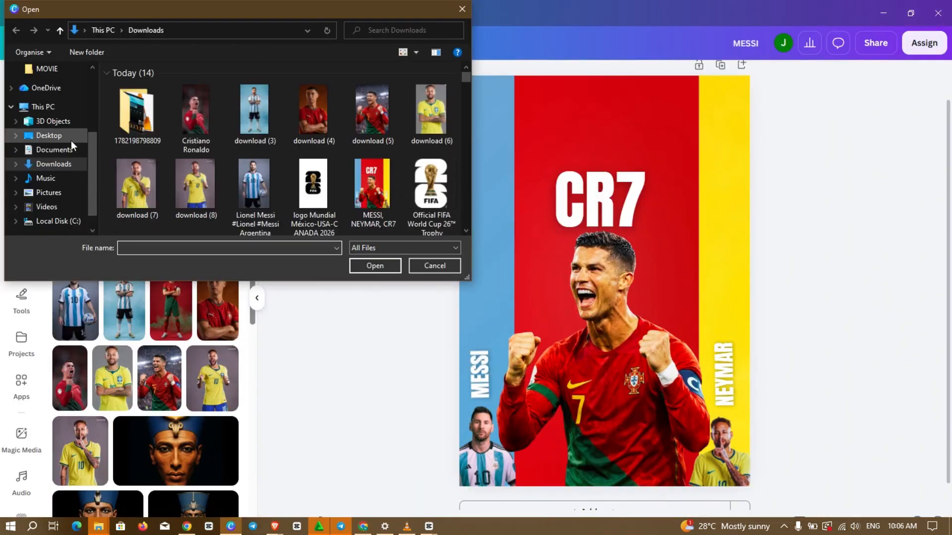
{"action": "key", "text": "Return"}
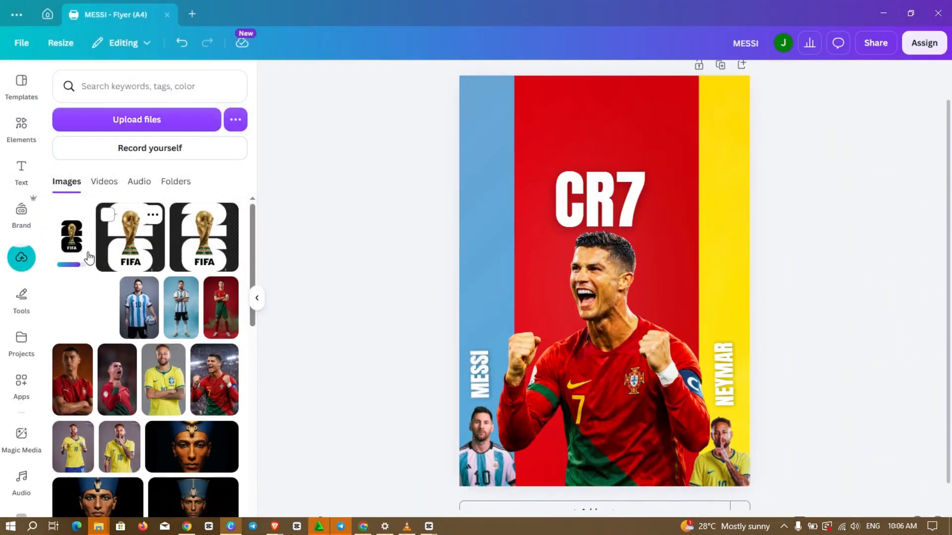
{"action": "left_click", "coordinate": [461, 76]}
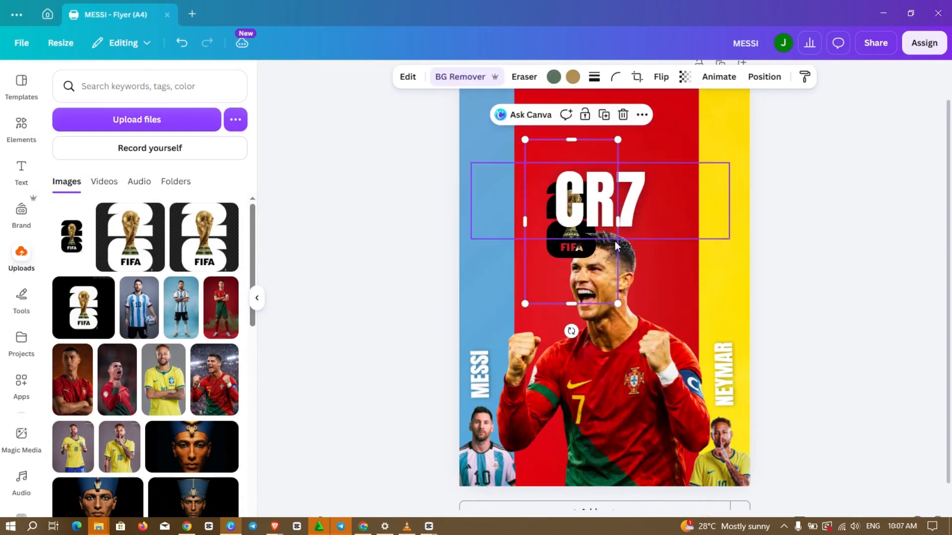
Move the FIFA logo above Ronaldo's head on the red stripe and shift the CR7 text down onto his chest
{"action": "left_click_drag", "start_coordinate": [616, 246], "coordinate": [611, 168]}
{"action": "left_click_drag", "start_coordinate": [644, 246], "coordinate": [663, 278]}
{"action": "scroll", "coordinate": [552, 450], "scroll_direction": "down", "scroll_amount": 3}
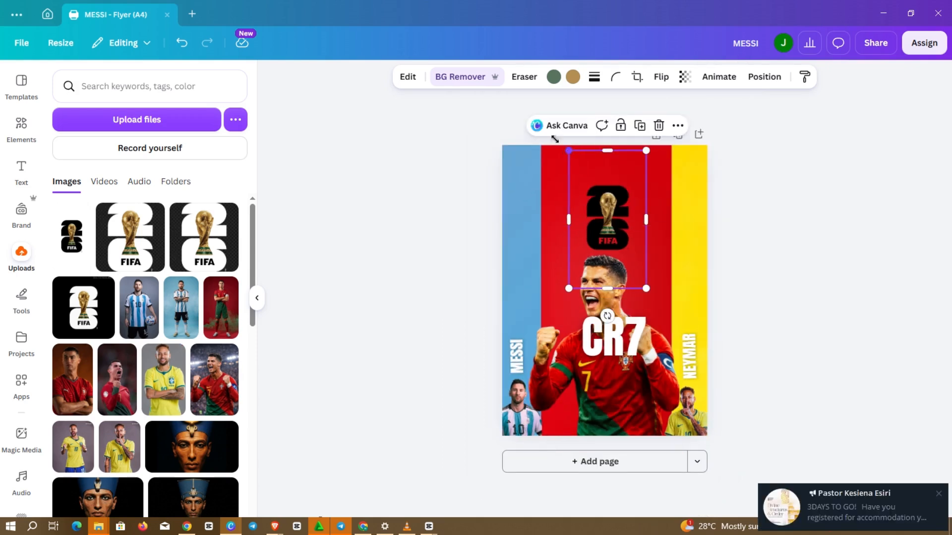
Enlarge the FIFA logo and fit it centered at the top of the red stripe
{"action": "left_click_drag", "start_coordinate": [568, 149], "coordinate": [531, 96]}
{"action": "left_click_drag", "start_coordinate": [605, 198], "coordinate": [615, 203]}
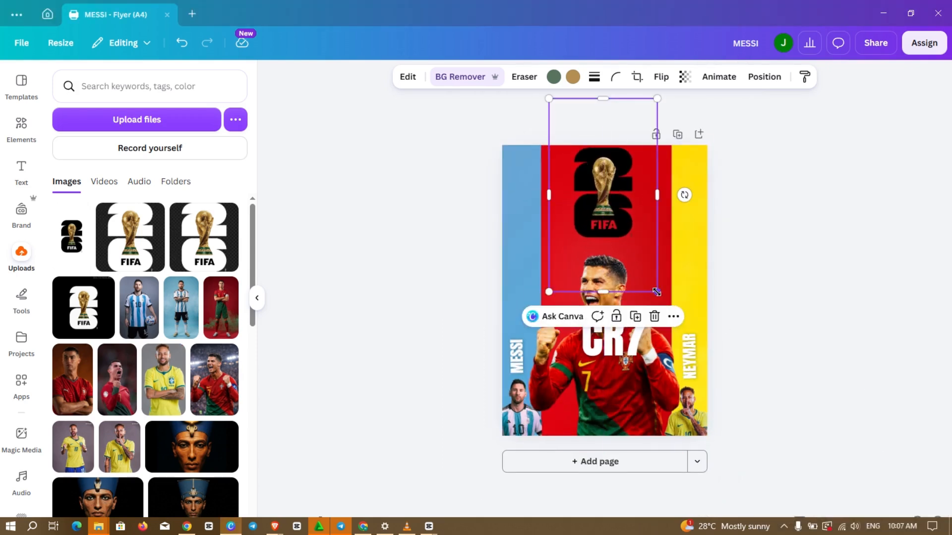
{"action": "left_click_drag", "start_coordinate": [656, 292], "coordinate": [643, 259]}
{"action": "left_click_drag", "start_coordinate": [611, 192], "coordinate": [615, 196]}
Place the CR7 text between the FIFA logo and Ronaldo's head, and bring the Ronaldo cutout in front of it
{"action": "left_click_drag", "start_coordinate": [616, 339], "coordinate": [606, 246]}
{"action": "left_click", "coordinate": [607, 302]}
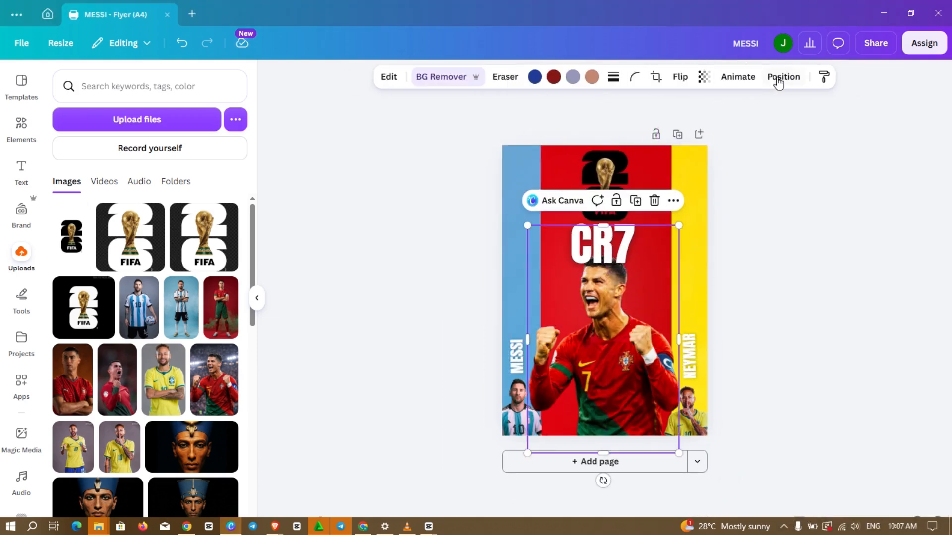
{"action": "left_click", "coordinate": [763, 77]}
{"action": "left_click", "coordinate": [116, 168]}
{"action": "left_click", "coordinate": [422, 213]}
Enlarge the CR7 text to size 159 and center it on the red stripe beneath the FIFA logo
{"action": "left_click", "coordinate": [624, 240]}
{"action": "left_click_drag", "start_coordinate": [694, 213], "coordinate": [697, 204]}
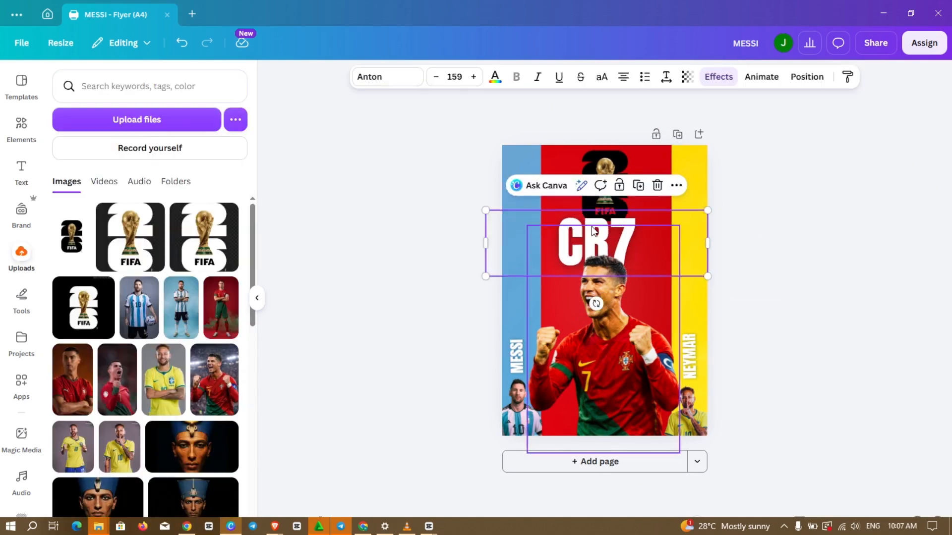
{"action": "left_click", "coordinate": [758, 197]}
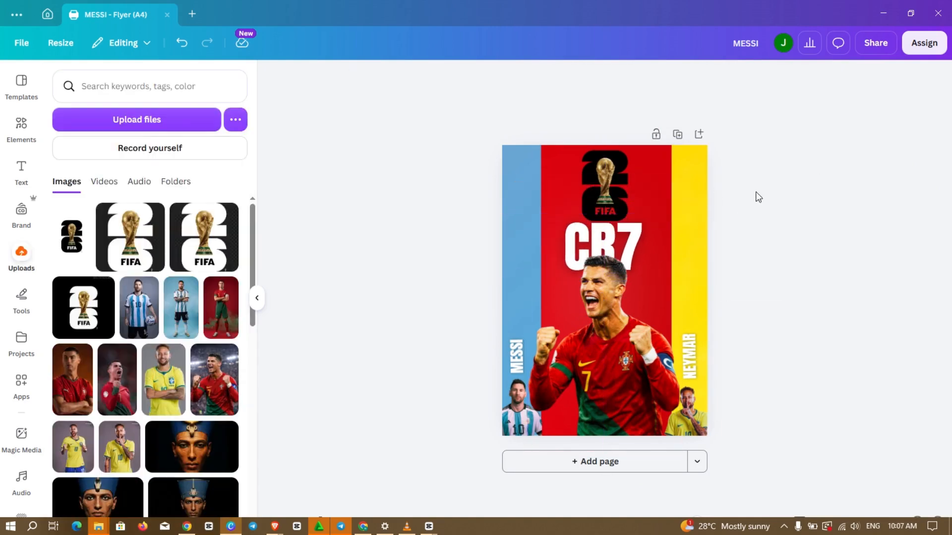
Download the Ronaldo version of the flyer as a JPG
{"action": "left_click", "coordinate": [874, 43]}
{"action": "left_click", "coordinate": [737, 322]}
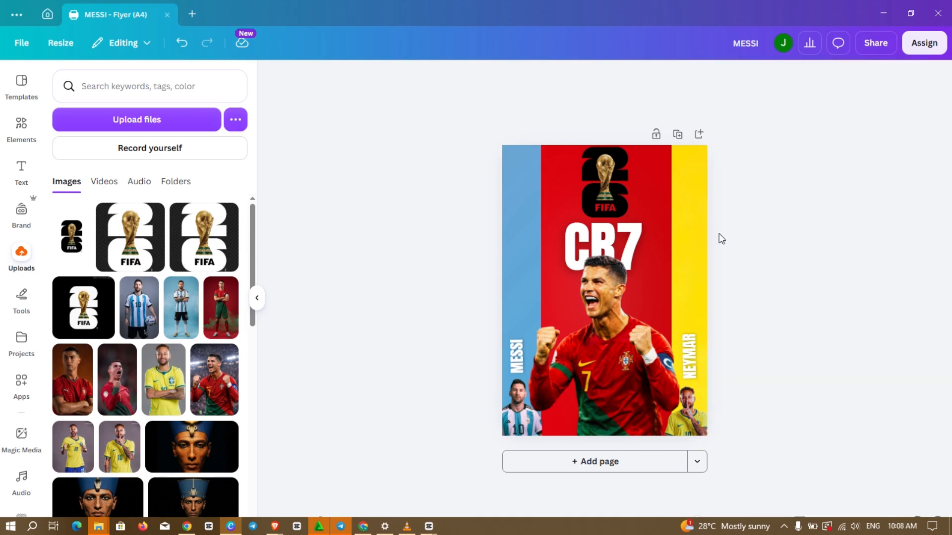
{"action": "left_click", "coordinate": [875, 44]}
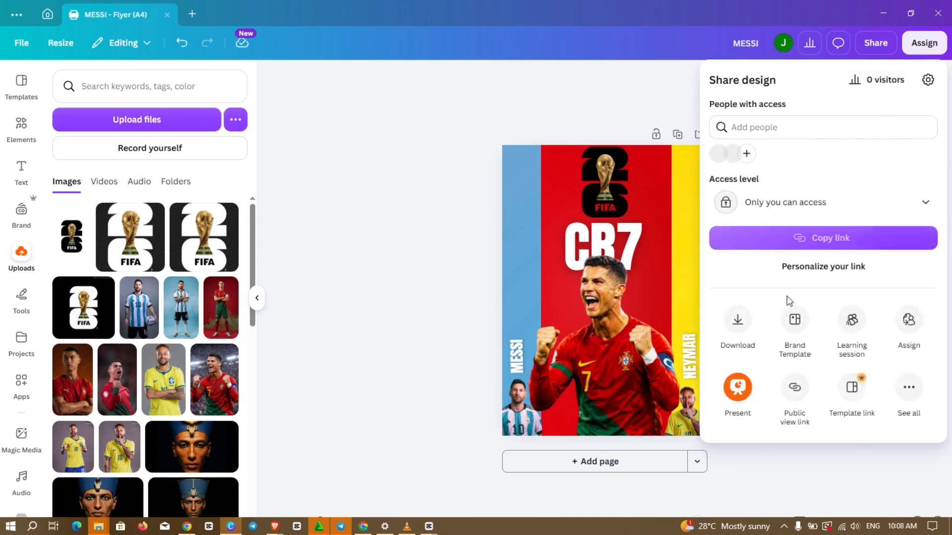
{"action": "left_click", "coordinate": [737, 323]}
{"action": "left_click", "coordinate": [763, 359]}
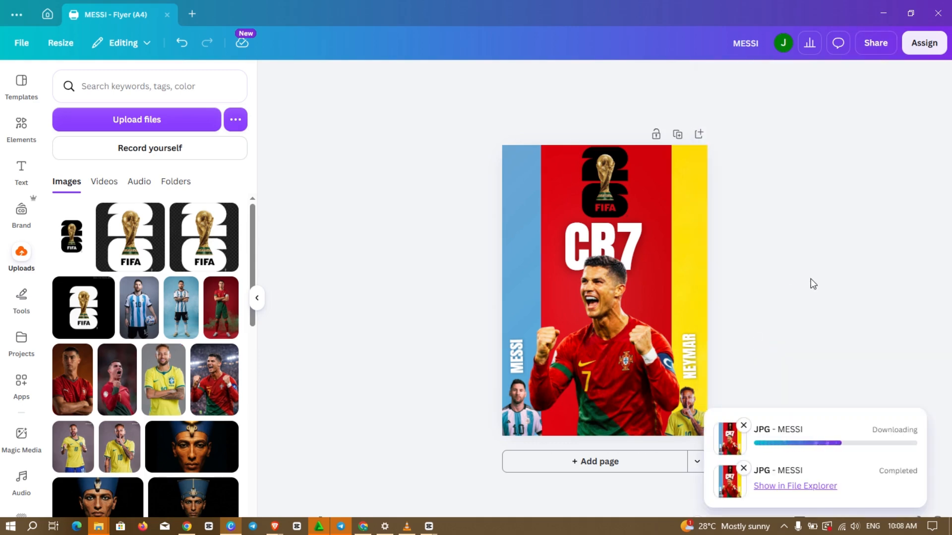